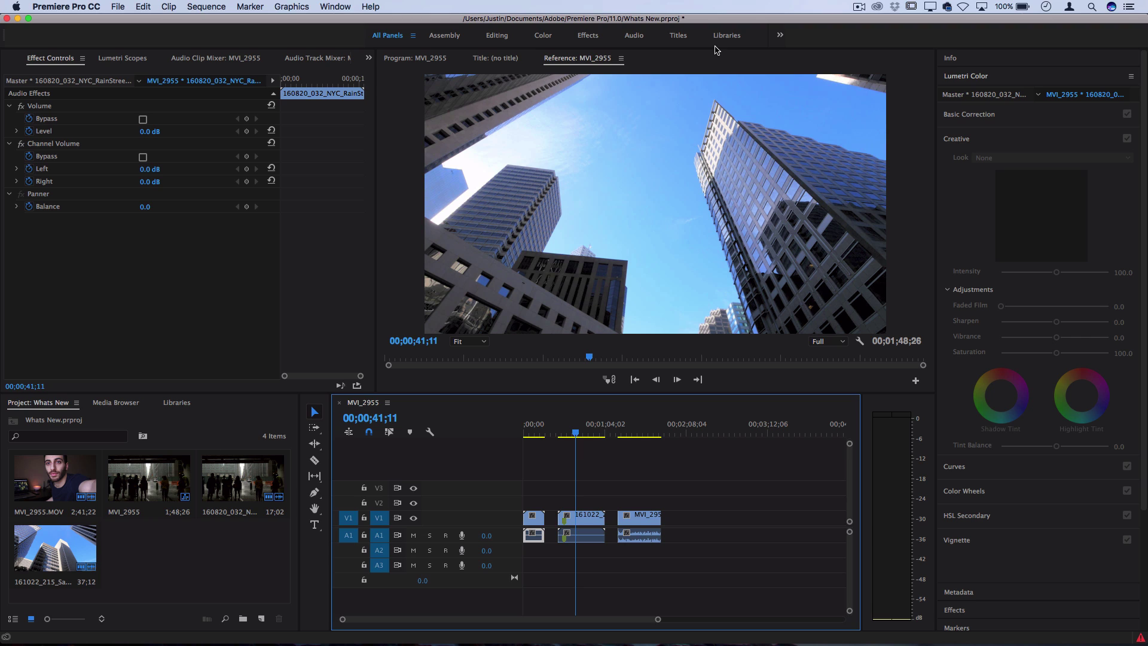
Step: Switch to the Titles workspace and bring up the Window menu's panel list
{"action": "left_click", "coordinate": [677, 37]}
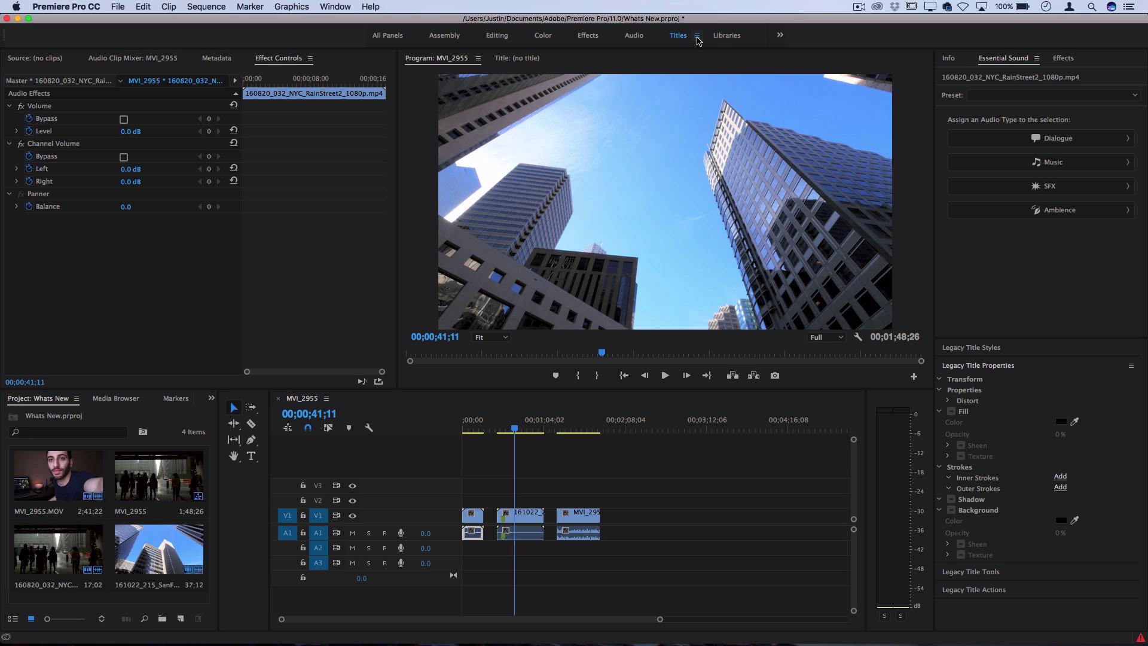
{"action": "left_click", "coordinate": [336, 6]}
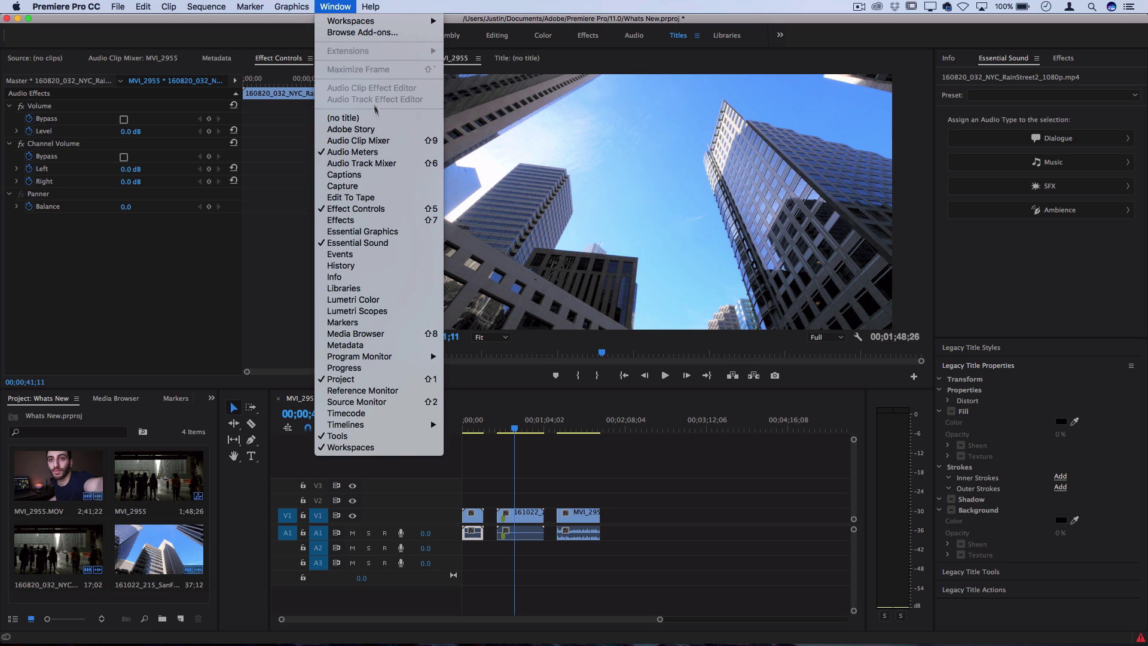
Step: Dock the Essential Graphics panel in the Essential Sound group and leave it showing
{"action": "left_click", "coordinate": [362, 231]}
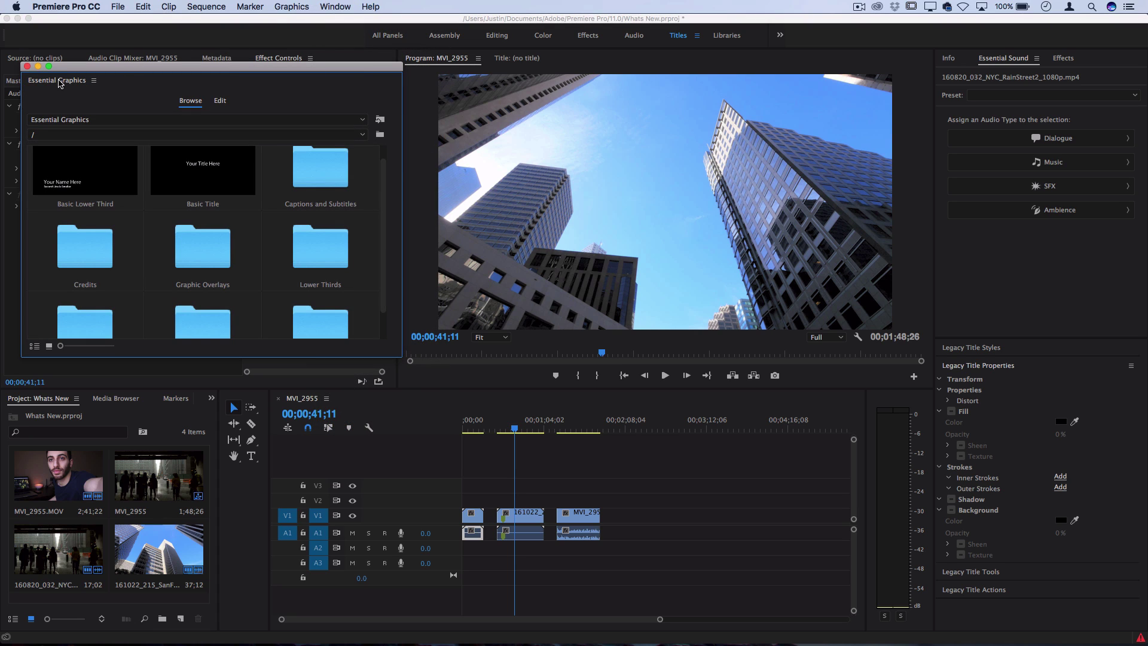
{"action": "left_click_drag", "start_coordinate": [60, 82], "coordinate": [980, 63]}
{"action": "left_click", "coordinate": [334, 7]}
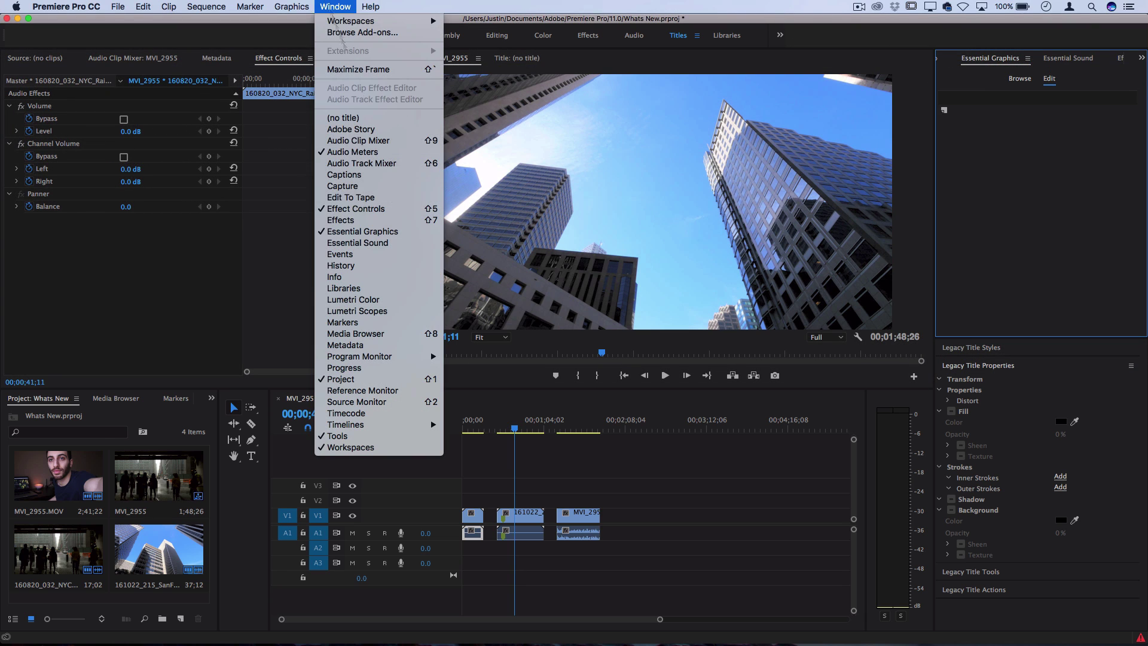
{"action": "left_click", "coordinate": [389, 245]}
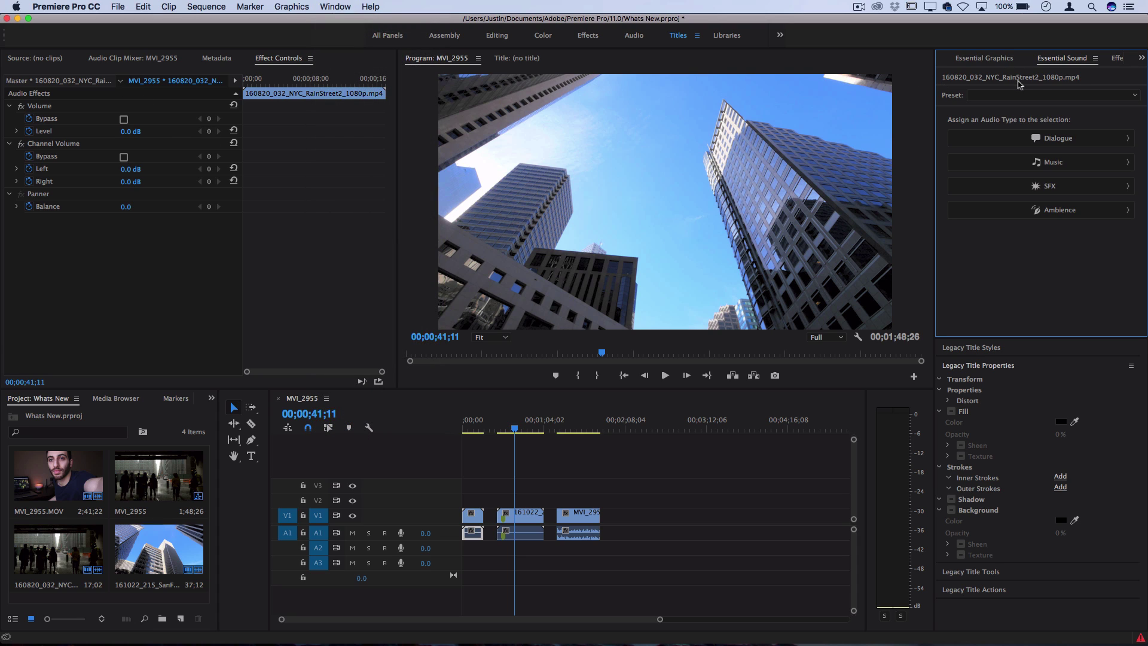
{"action": "left_click", "coordinate": [1000, 58]}
{"action": "left_click", "coordinate": [1066, 58]}
{"action": "left_click", "coordinate": [993, 59]}
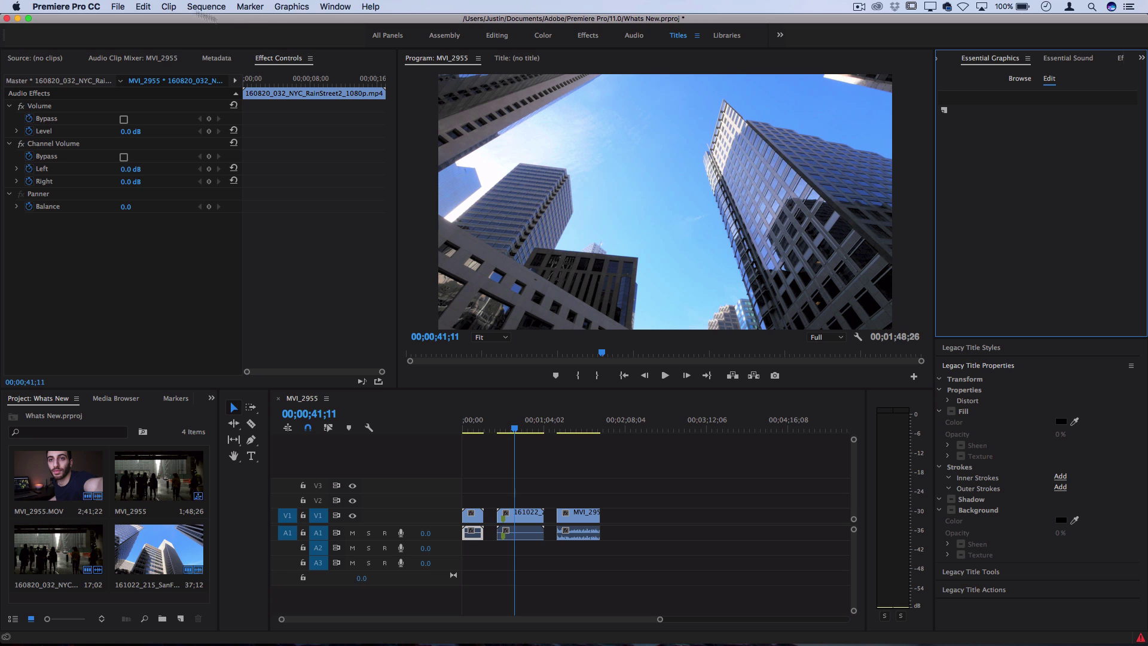
Step: Create a new legacy title, Title 01, accepting the default settings
{"action": "left_click", "coordinate": [118, 6]}
{"action": "mouse_move", "coordinate": [125, 23]}
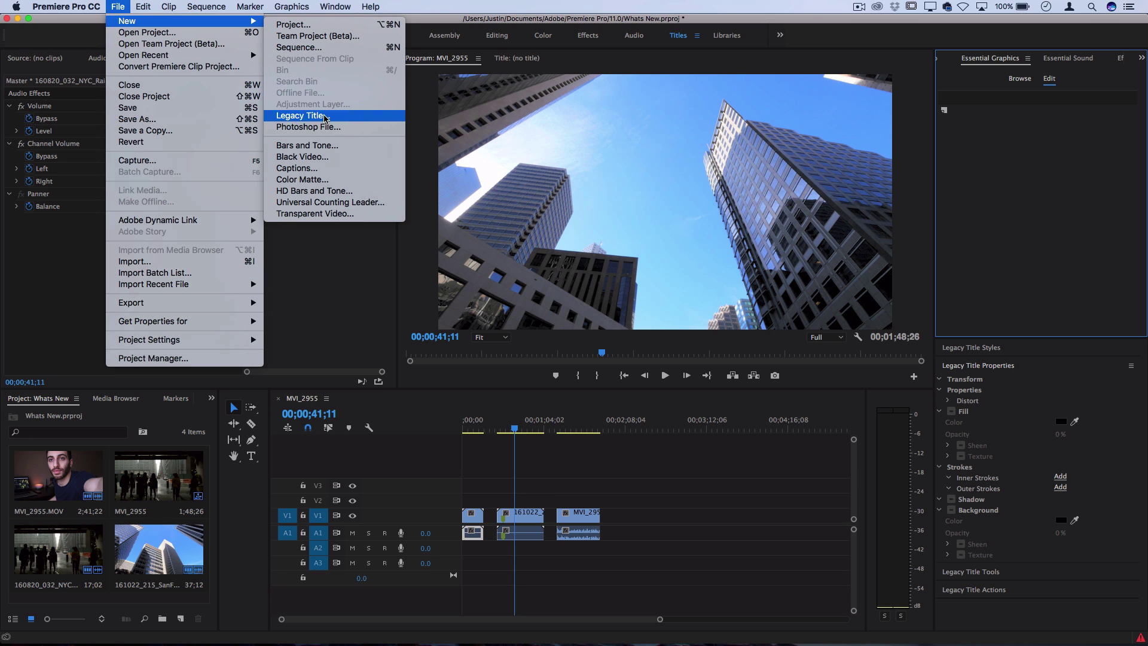
{"action": "left_click", "coordinate": [326, 116]}
{"action": "left_click", "coordinate": [650, 387]}
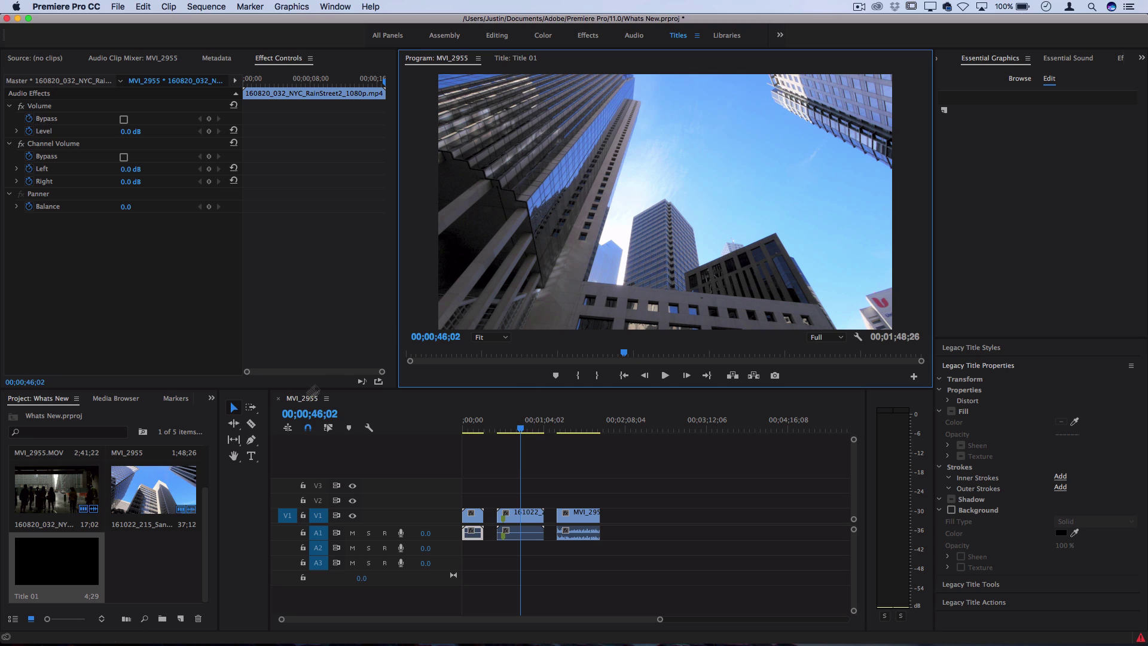
Step: Type 'City Building' as a text graphic in the sky of the skyscraper shot
{"action": "left_click", "coordinate": [251, 457]}
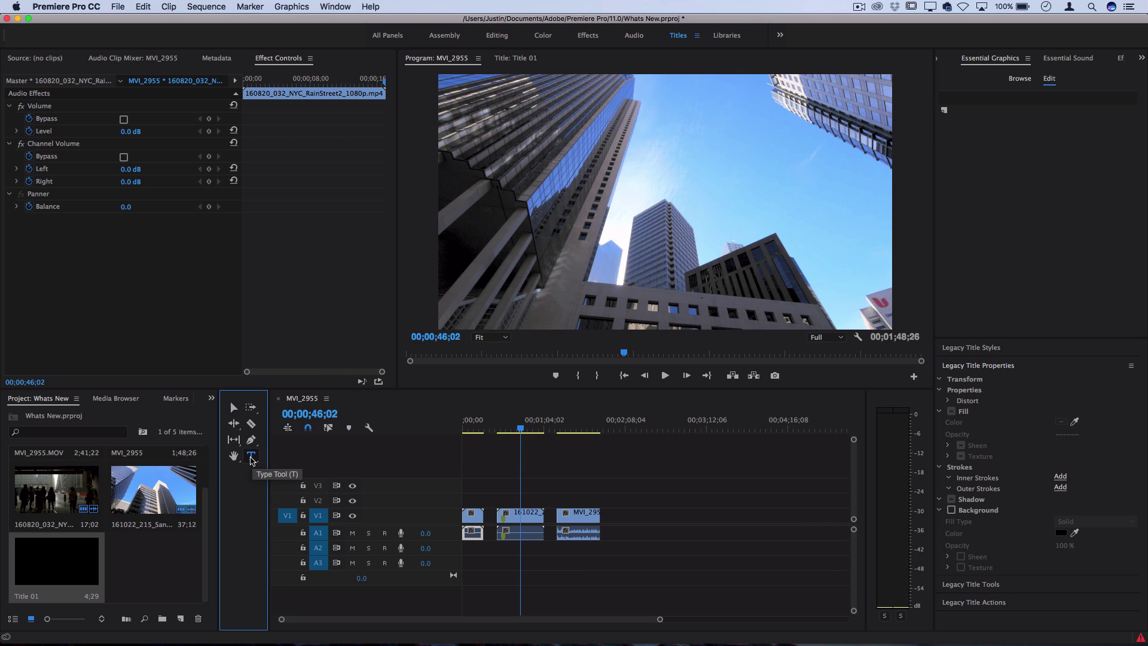
{"action": "left_click", "coordinate": [679, 184]}
{"action": "type", "text": "Ci"}
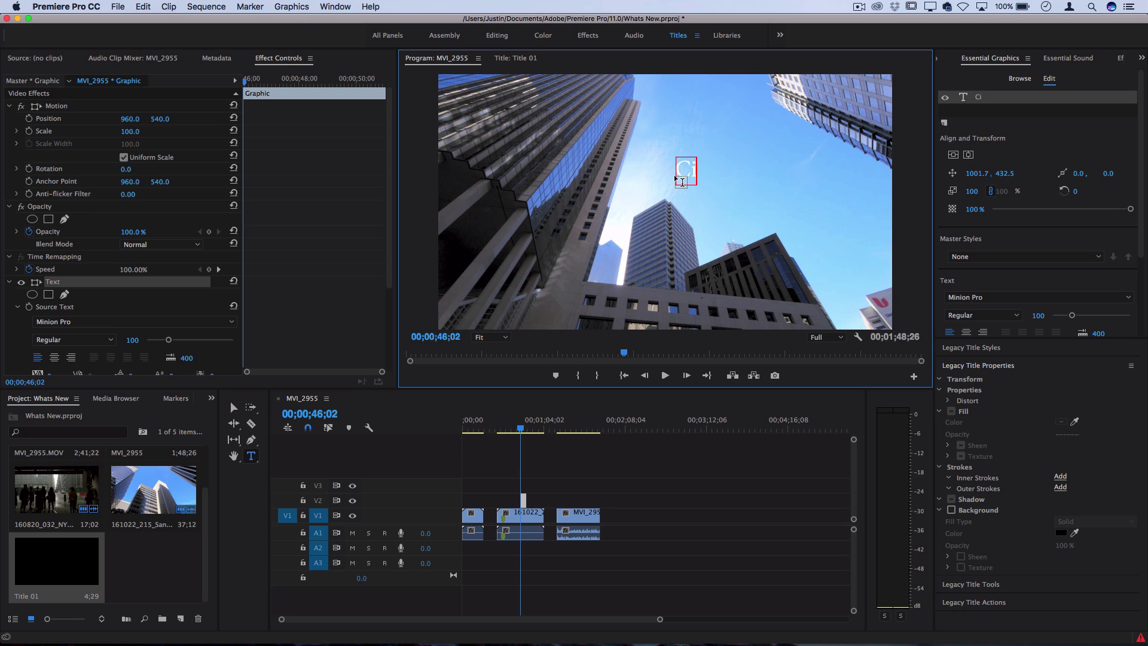
{"action": "type", "text": "ty Building"}
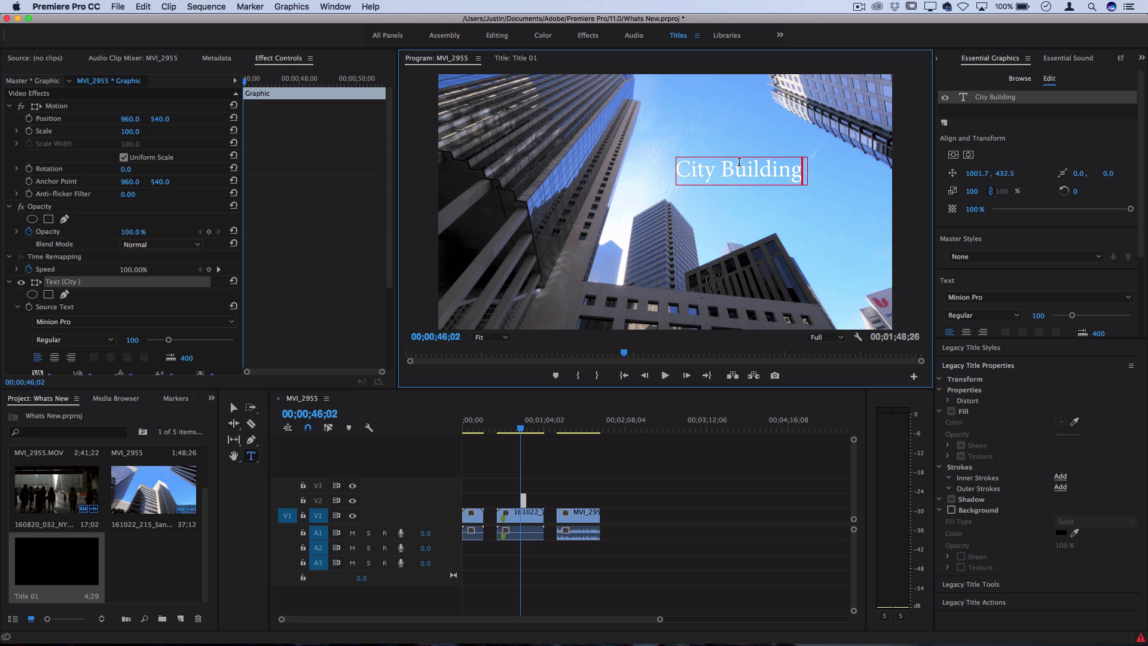
{"action": "scroll", "coordinate": [513, 496], "scroll_direction": "up", "scroll_amount": 8}
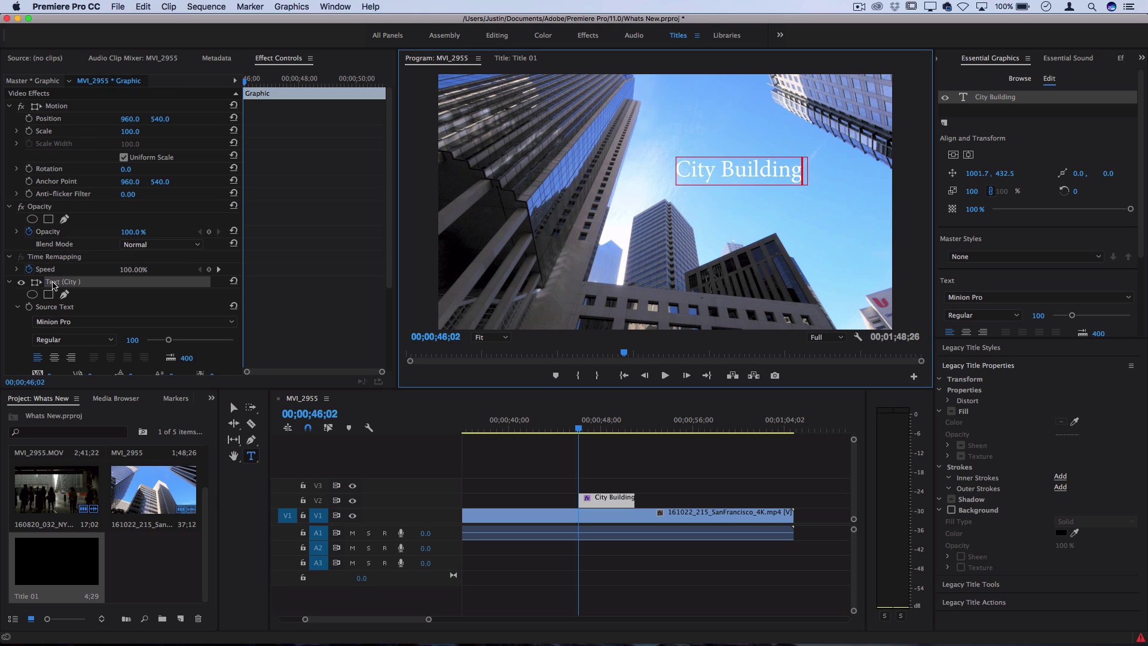
{"action": "left_click", "coordinate": [52, 284]}
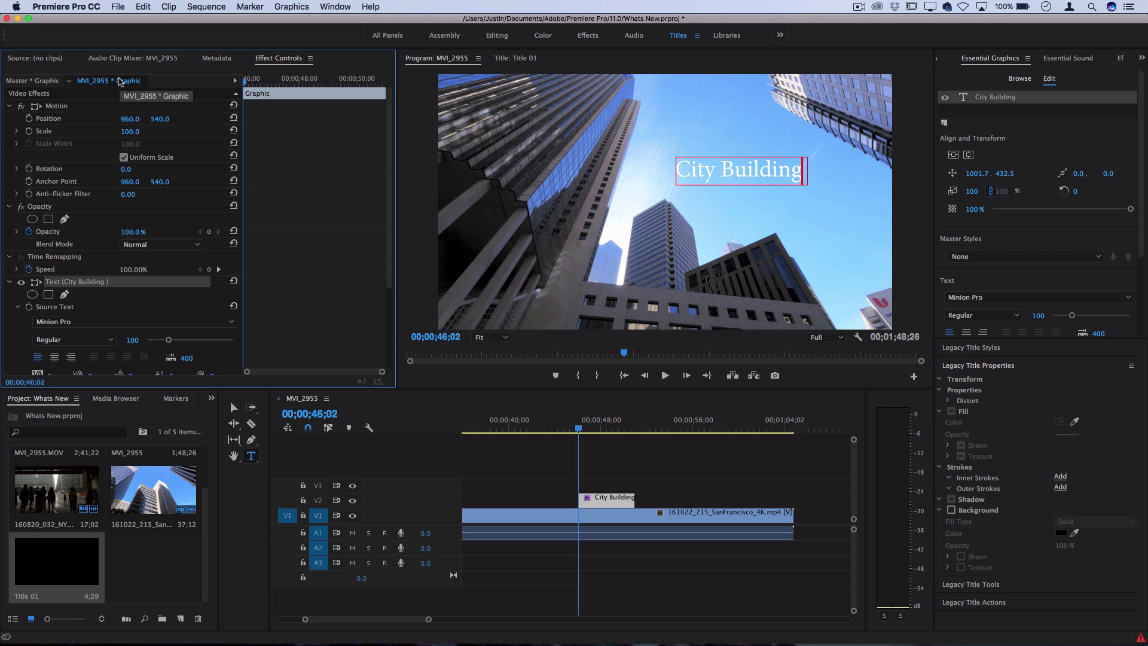
{"action": "left_click", "coordinate": [994, 64]}
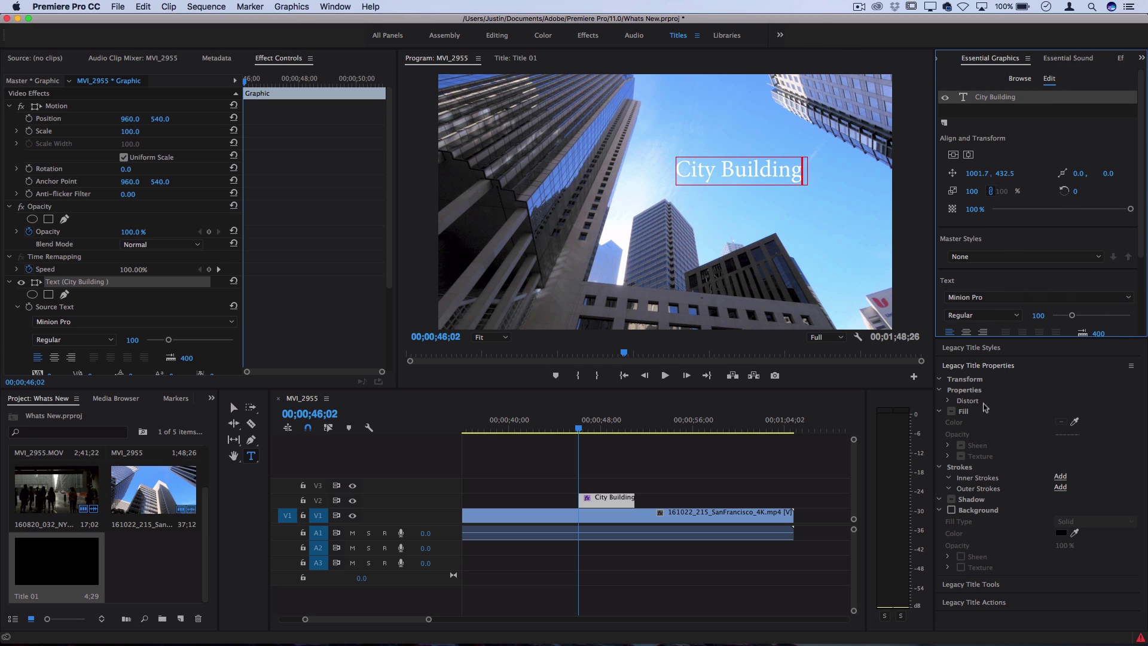
Step: Centre the City Building title in the frame and scale it to 154
{"action": "left_click", "coordinate": [966, 366]}
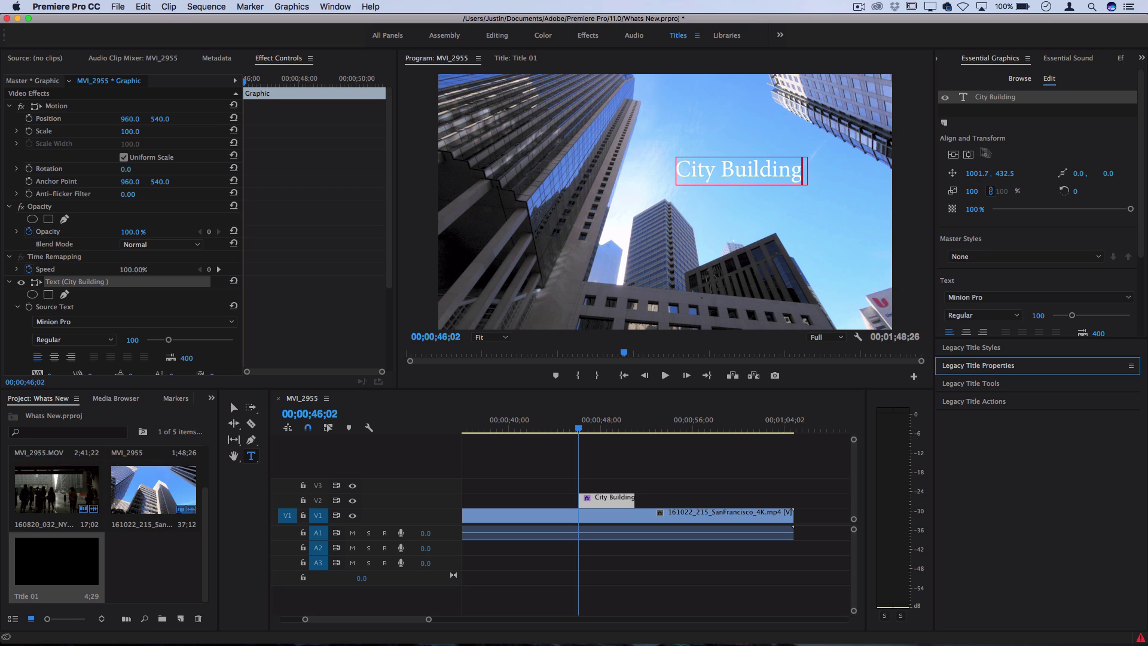
{"action": "left_click", "coordinate": [953, 156]}
{"action": "left_click", "coordinate": [968, 155]}
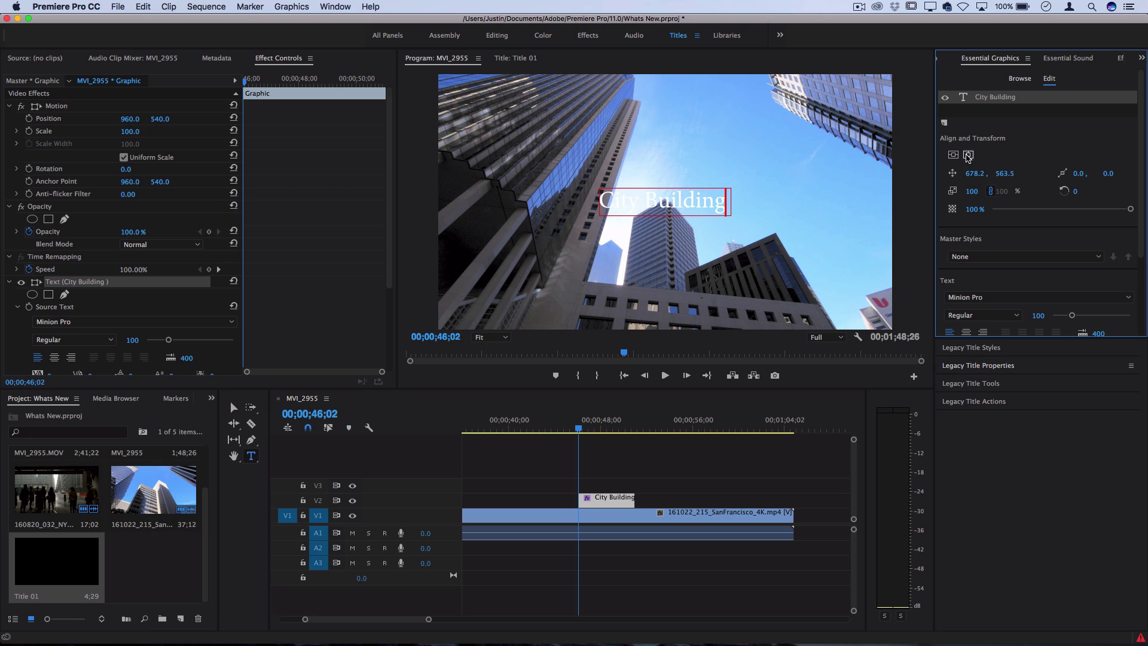
{"action": "left_click_drag", "start_coordinate": [970, 177], "coordinate": [995, 191]}
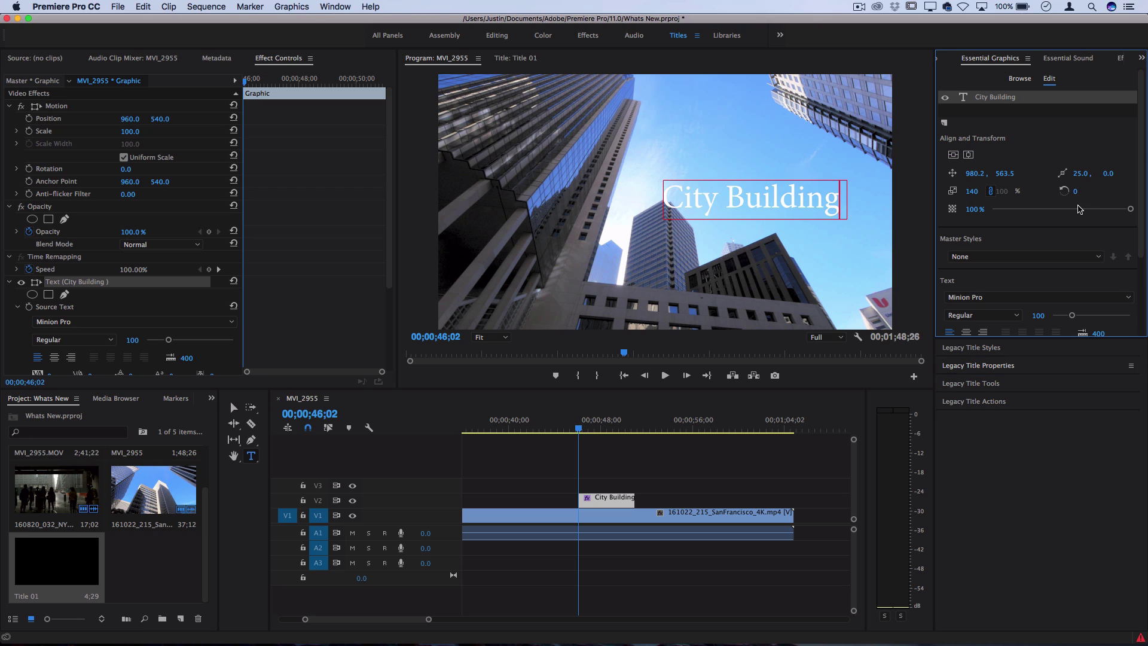
{"action": "left_click_drag", "start_coordinate": [1074, 173], "coordinate": [1061, 161]}
{"action": "left_click_drag", "start_coordinate": [971, 192], "coordinate": [1074, 192]}
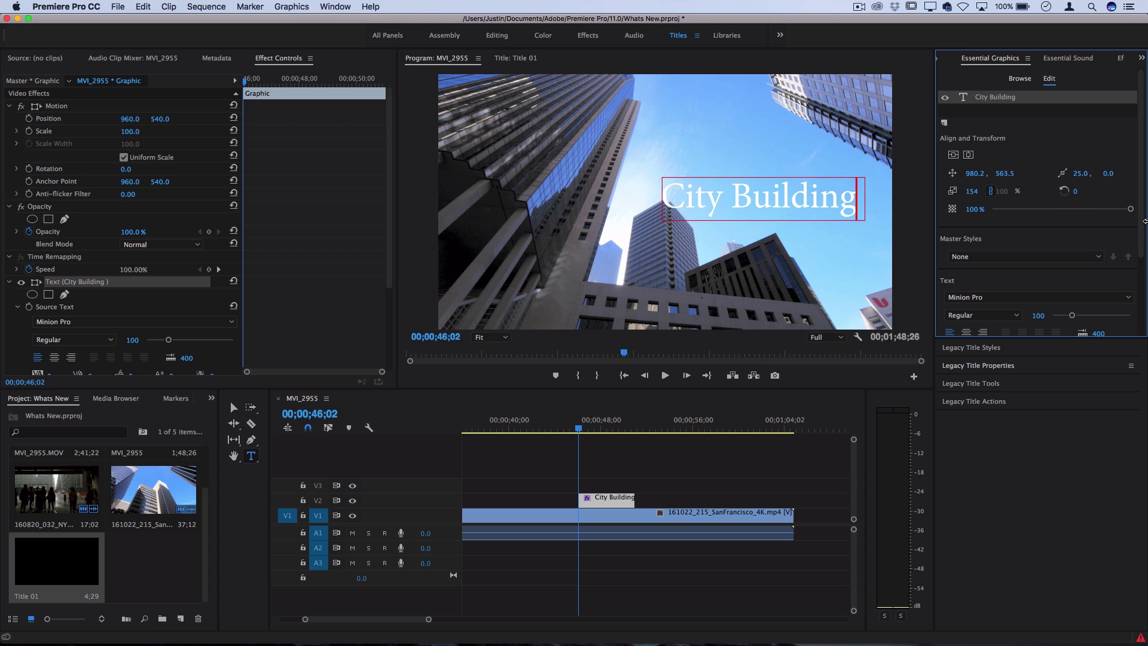
Step: Set the title text in Bebas Neue with tracking 21
{"action": "left_click_drag", "start_coordinate": [856, 200], "coordinate": [658, 201]}
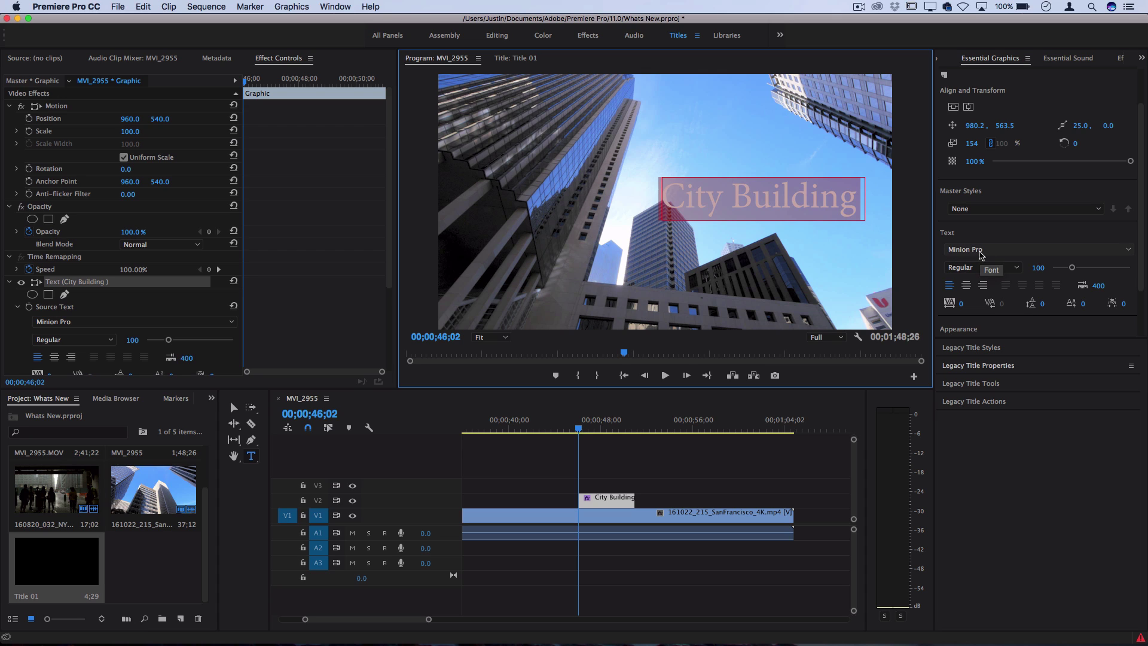
{"action": "left_click", "coordinate": [981, 252]}
{"action": "left_click", "coordinate": [968, 386]}
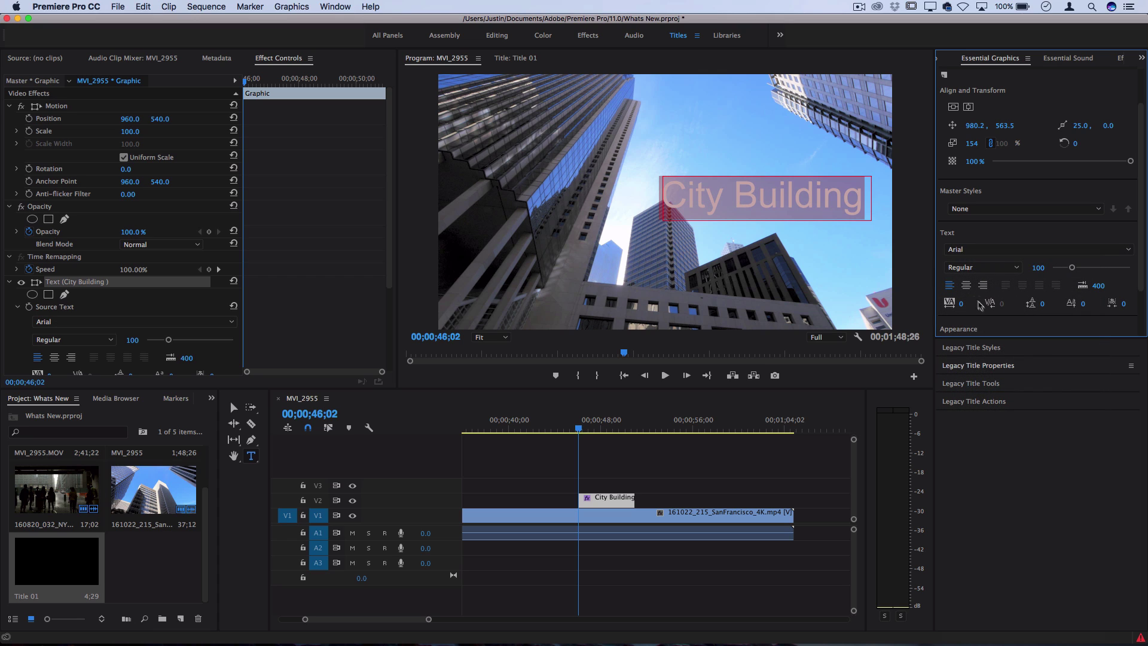
{"action": "left_click_drag", "start_coordinate": [960, 304], "coordinate": [970, 304]}
{"action": "left_click_drag", "start_coordinate": [971, 304], "coordinate": [967, 303]}
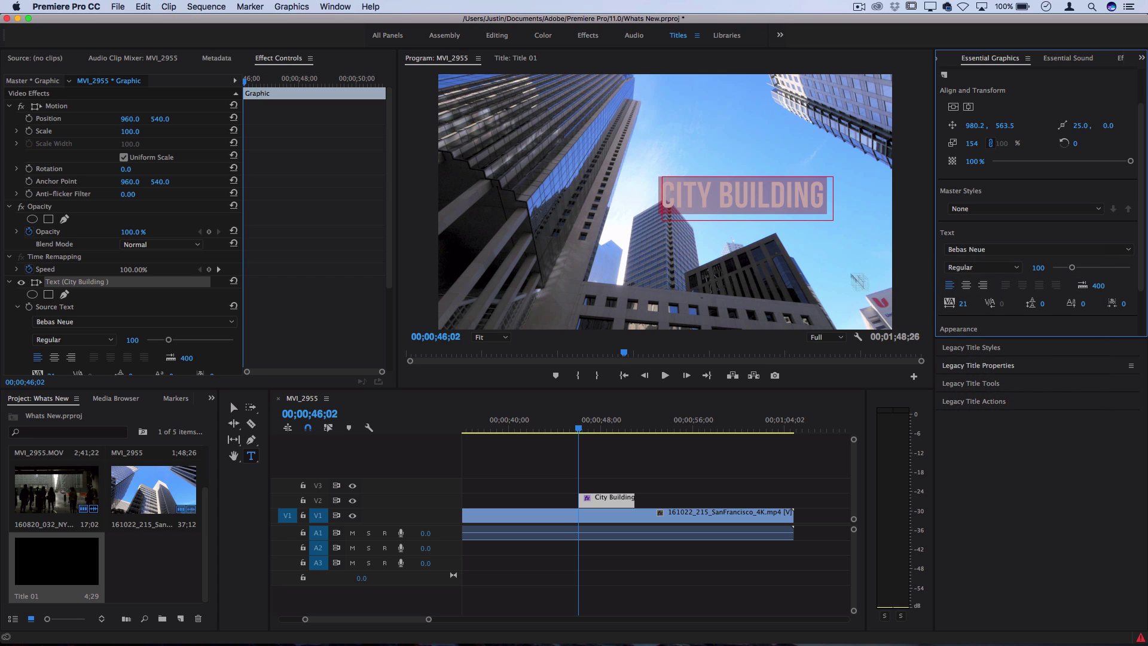
Step: Save the title's formatting as a new master text style named 'JUS'
{"action": "left_click", "coordinate": [986, 209]}
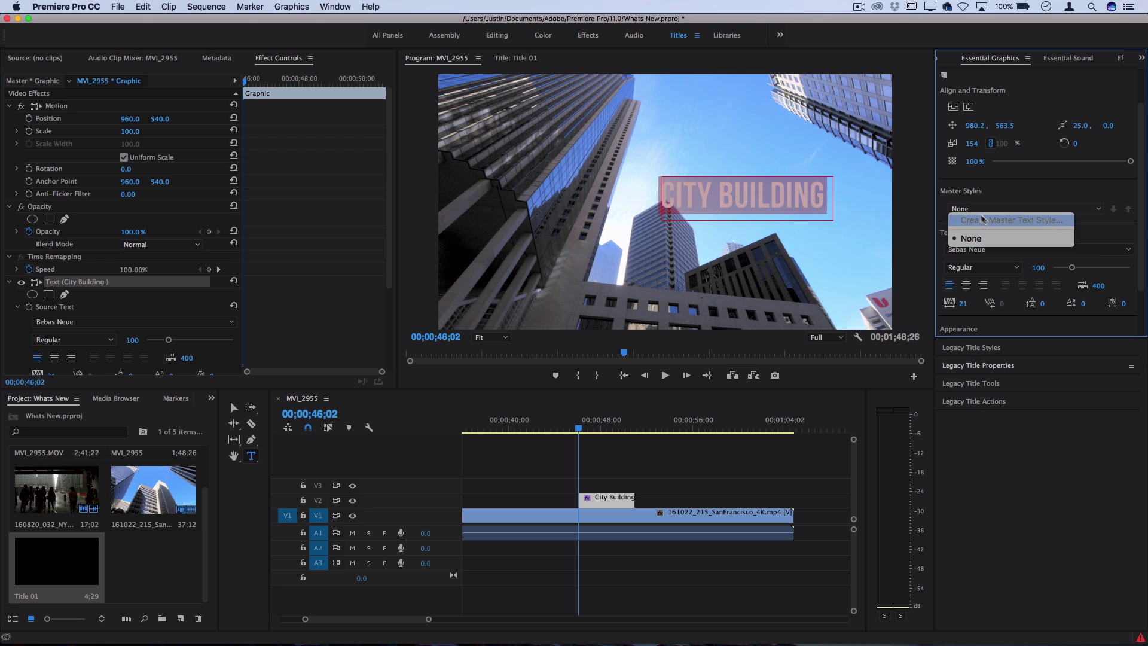
{"action": "left_click", "coordinate": [988, 221]}
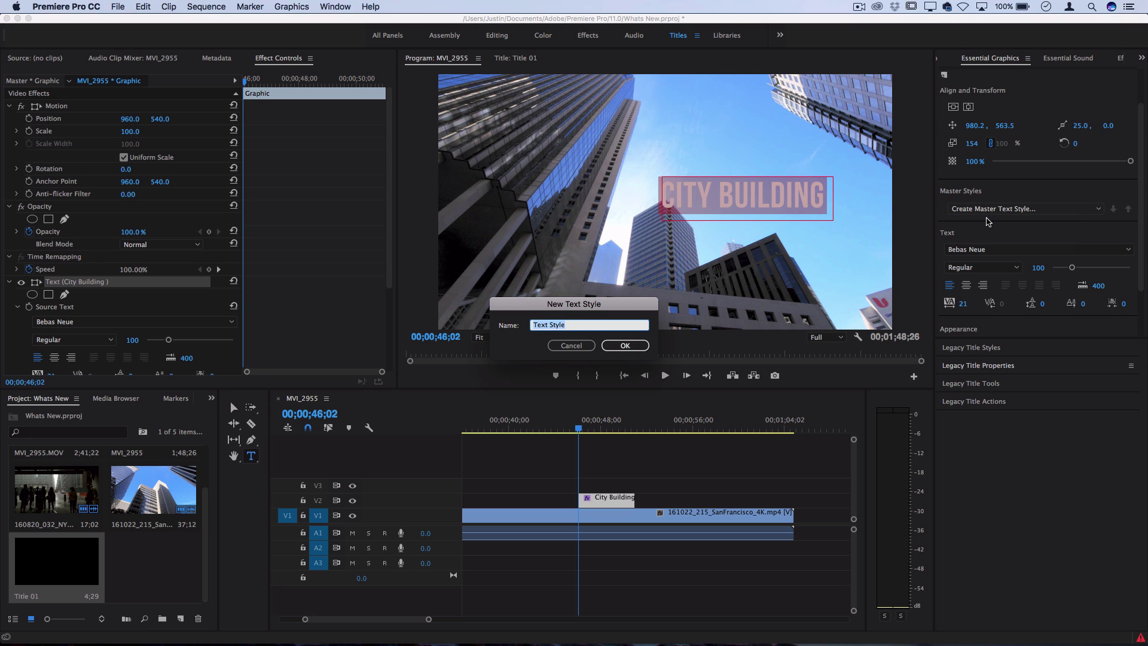
{"action": "type", "text": "JUSTIN TEXT 1"}
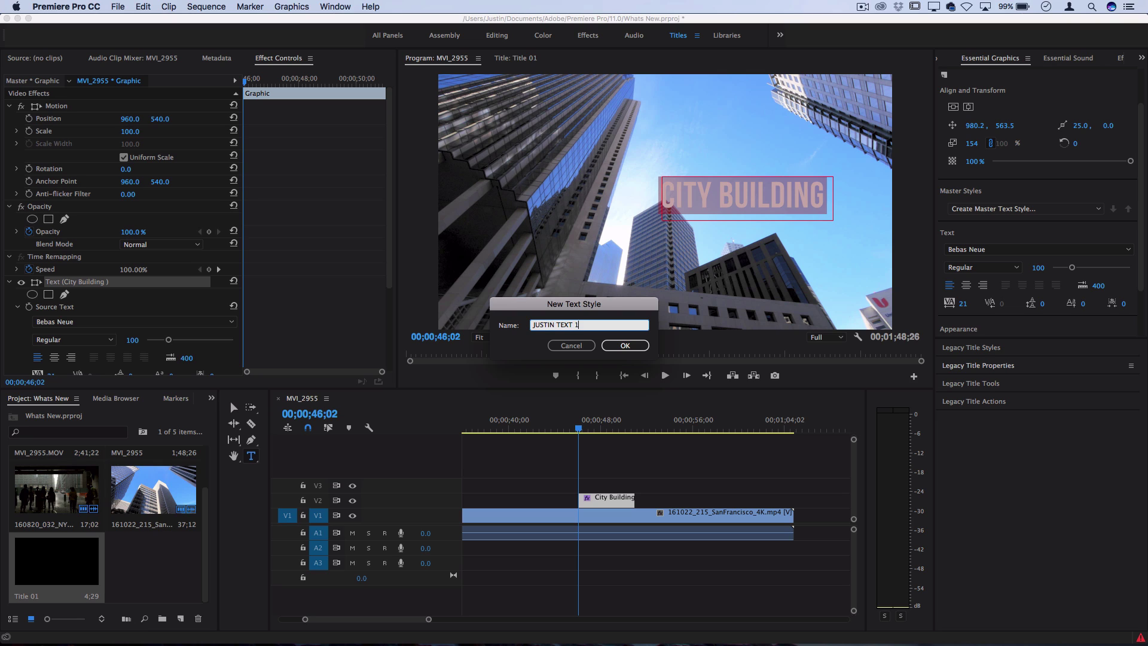
{"action": "key", "text": "Return"}
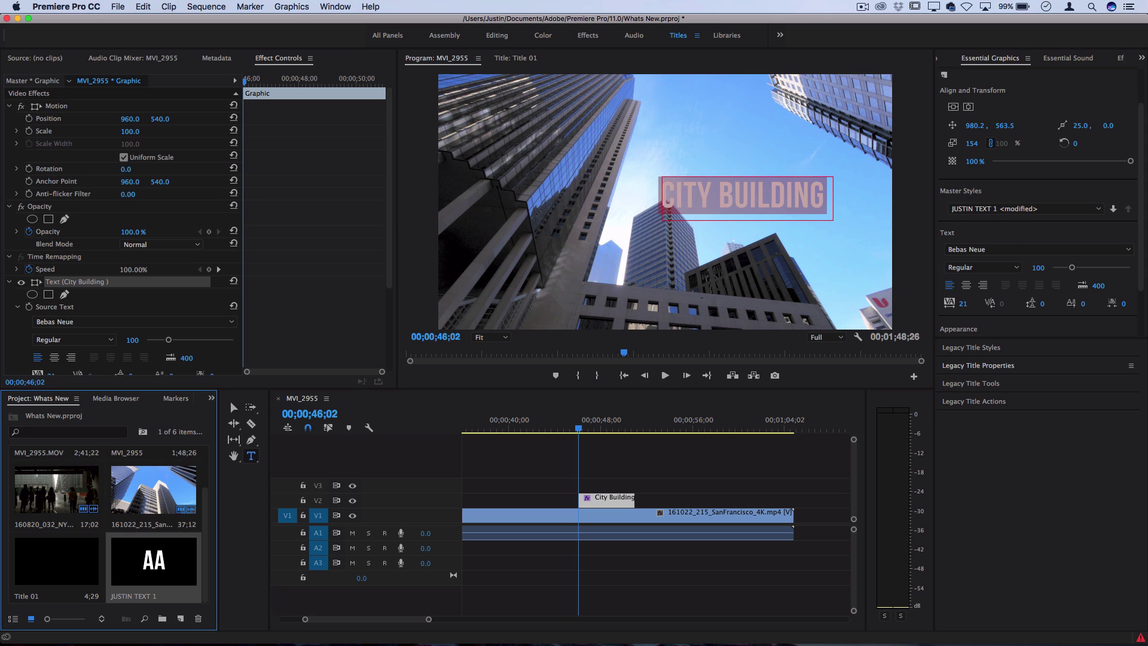
{"action": "left_click", "coordinate": [1001, 209]}
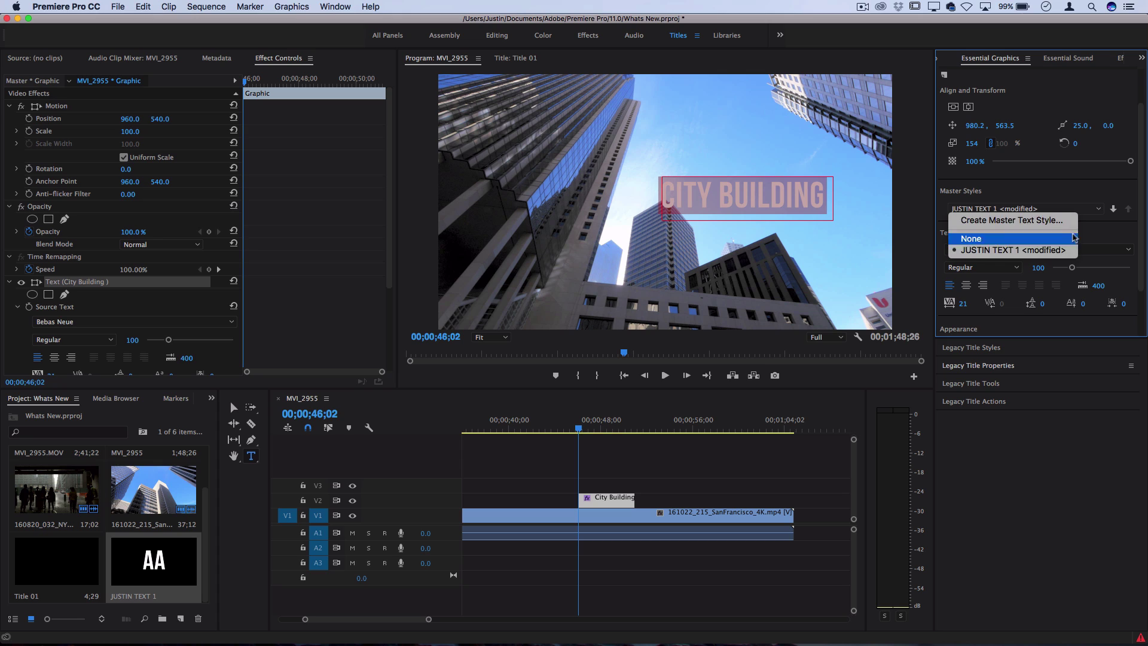
{"action": "left_click", "coordinate": [992, 250]}
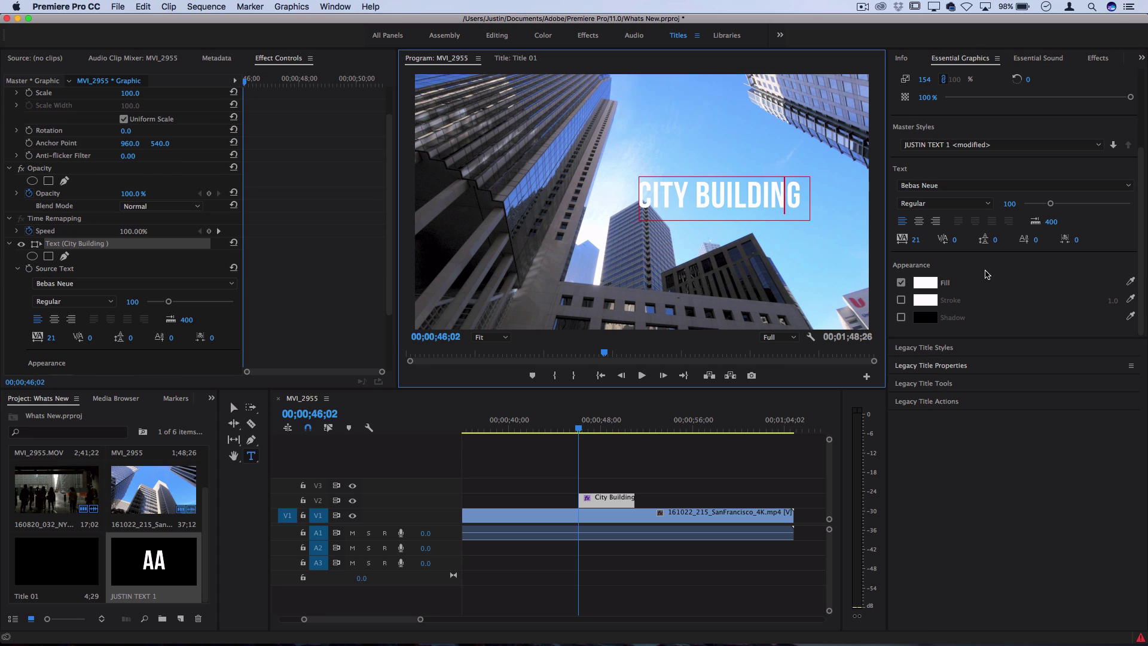
{"action": "left_click", "coordinate": [292, 7]}
{"action": "mouse_move", "coordinate": [303, 53]}
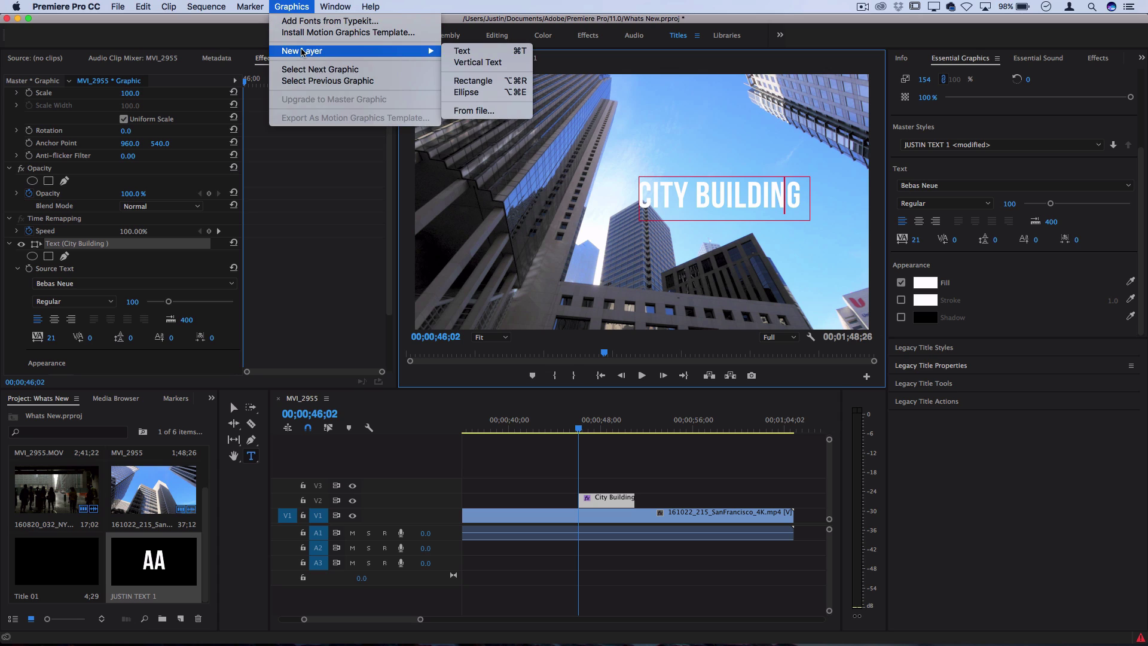
Step: Add a rectangle layer beneath the title text and stretch it into a wide bar
{"action": "left_click", "coordinate": [487, 85]}
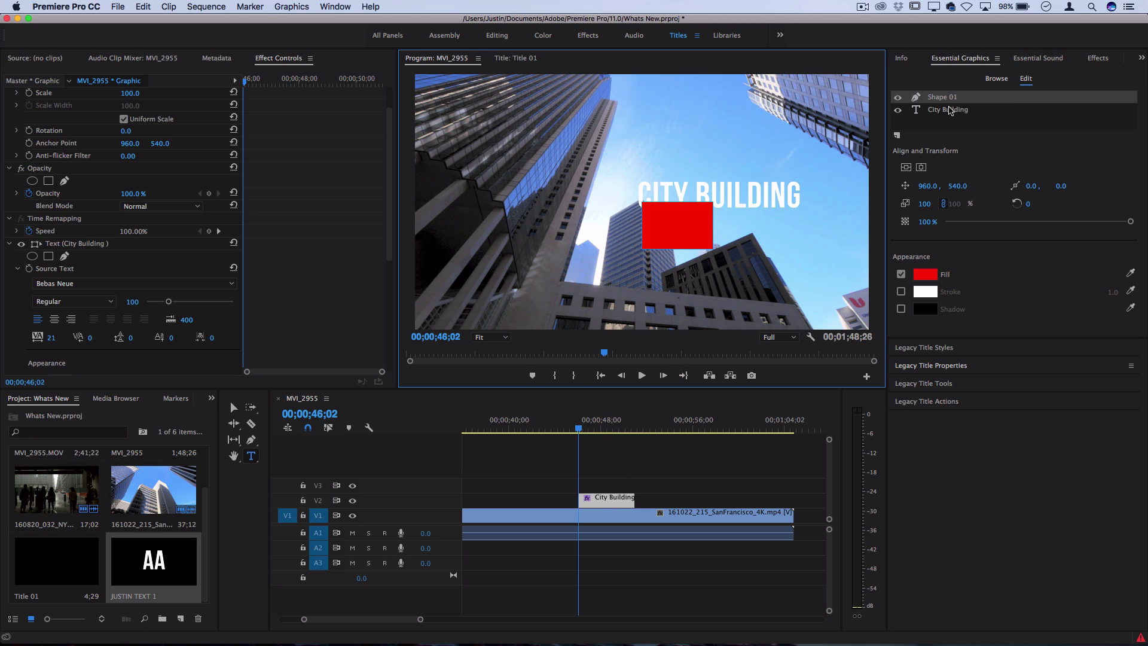
{"action": "left_click_drag", "start_coordinate": [949, 98], "coordinate": [949, 122]}
{"action": "left_click", "coordinate": [945, 109]}
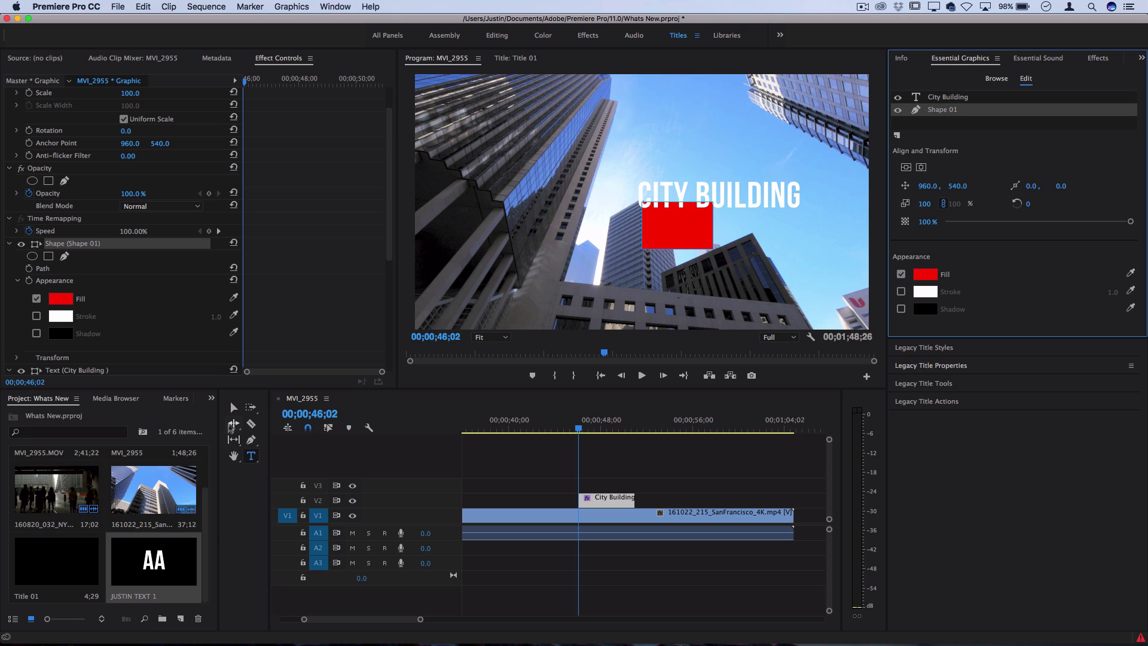
{"action": "left_click", "coordinate": [233, 407]}
{"action": "left_click_drag", "start_coordinate": [708, 251], "coordinate": [766, 199]}
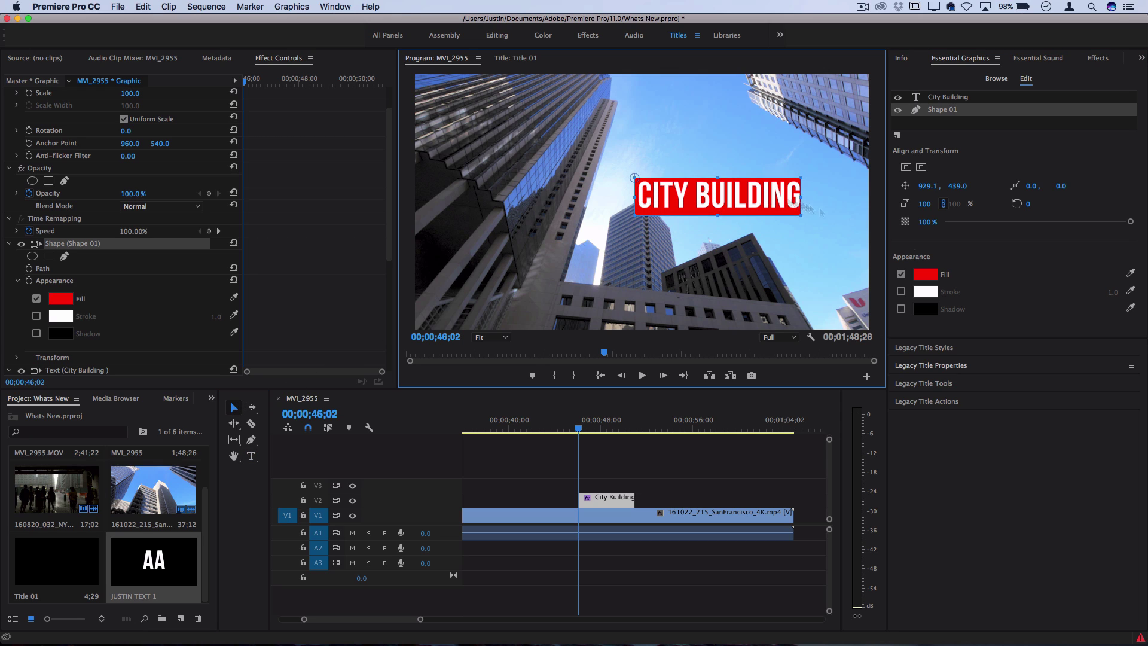
Step: Fill the bar blue at 74% opacity and nudge it behind the title
{"action": "left_click", "coordinate": [924, 274]}
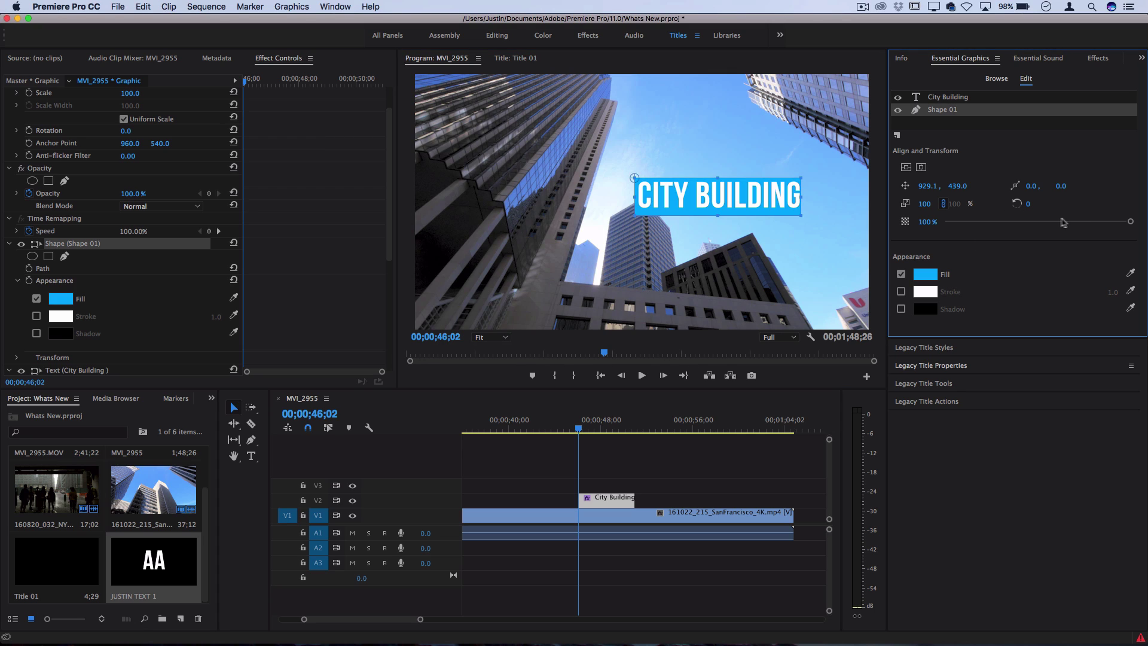
{"action": "left_click", "coordinate": [1077, 222]}
{"action": "left_click_drag", "start_coordinate": [1076, 222], "coordinate": [1083, 222]}
{"action": "left_click_drag", "start_coordinate": [783, 210], "coordinate": [786, 208]}
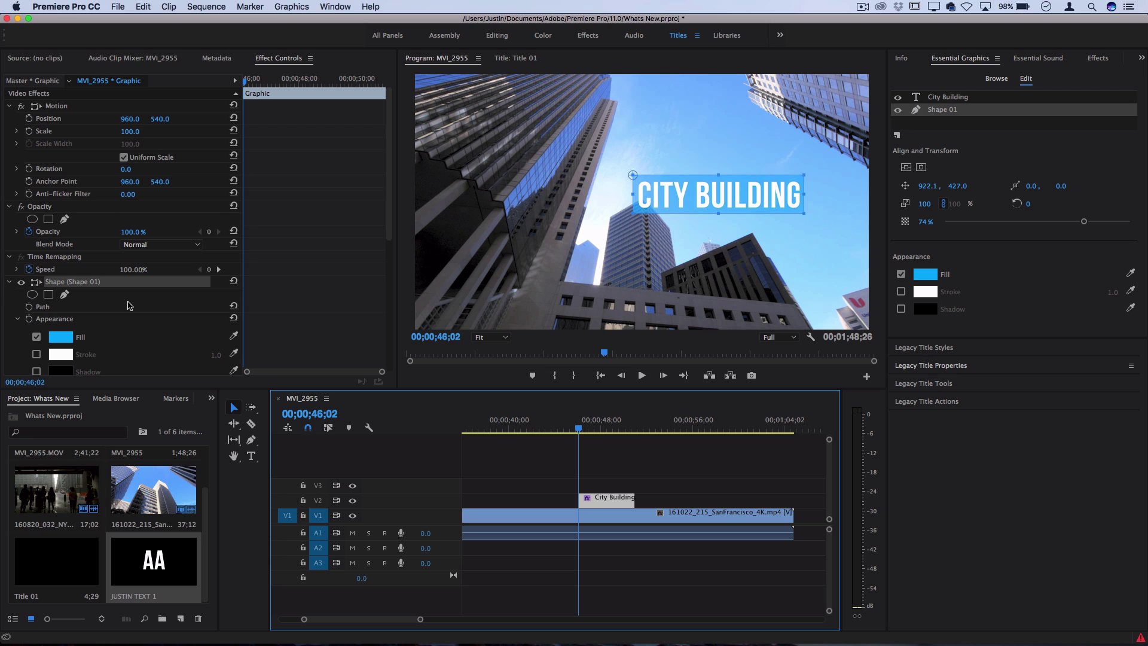
{"action": "scroll", "coordinate": [133, 299], "scroll_direction": "down", "scroll_amount": 8}
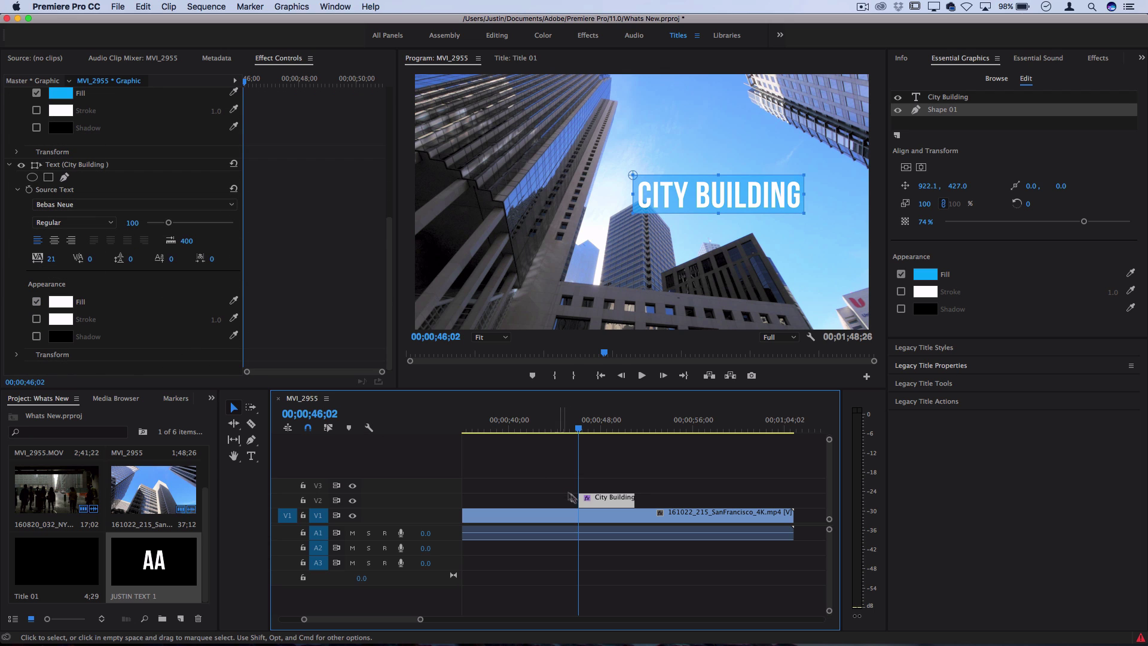
Step: Apply default transitions to both ends of the City Building clip on V2 and preview
{"action": "right_click", "coordinate": [584, 501]}
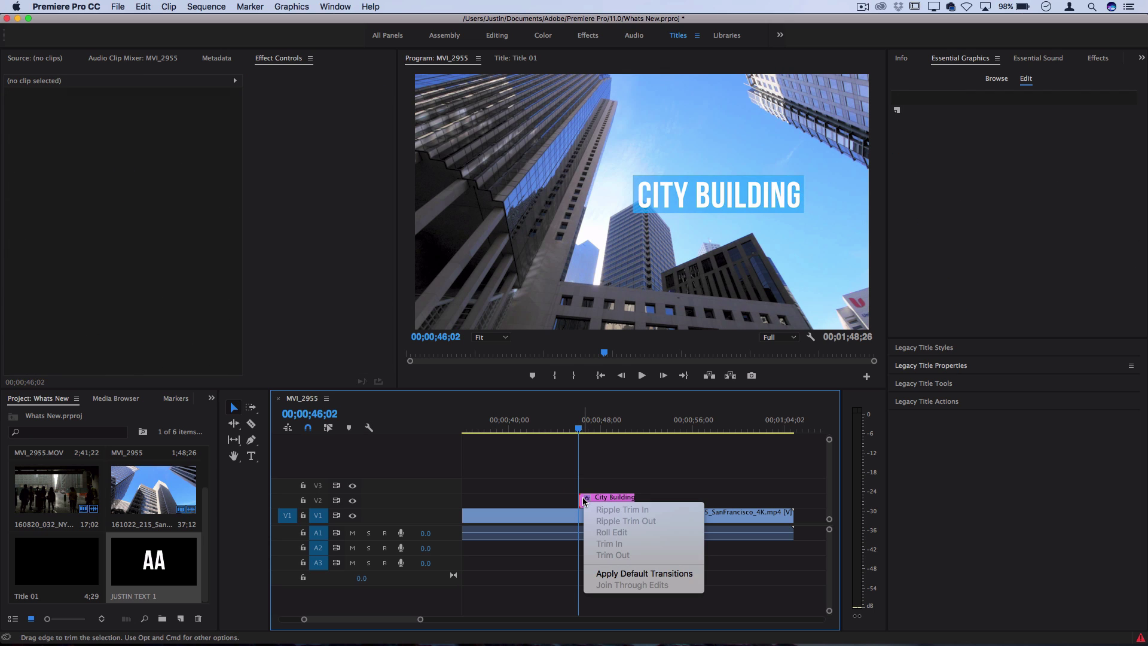
{"action": "left_click", "coordinate": [615, 573]}
{"action": "right_click", "coordinate": [633, 502]}
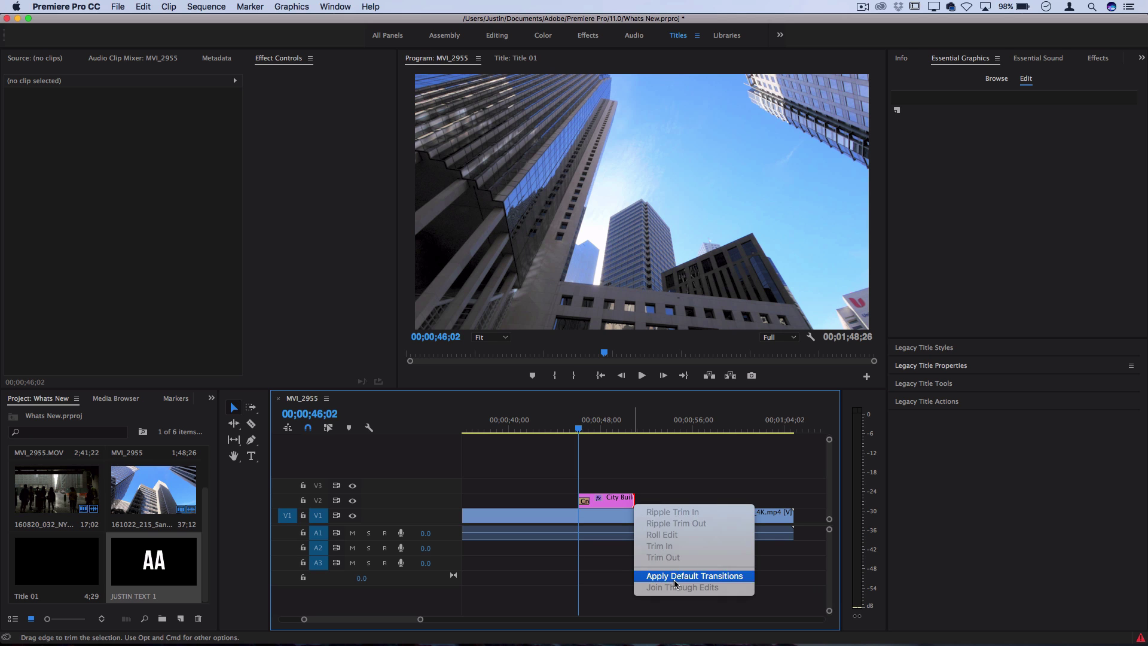
{"action": "left_click", "coordinate": [672, 576]}
{"action": "key", "text": "space"}
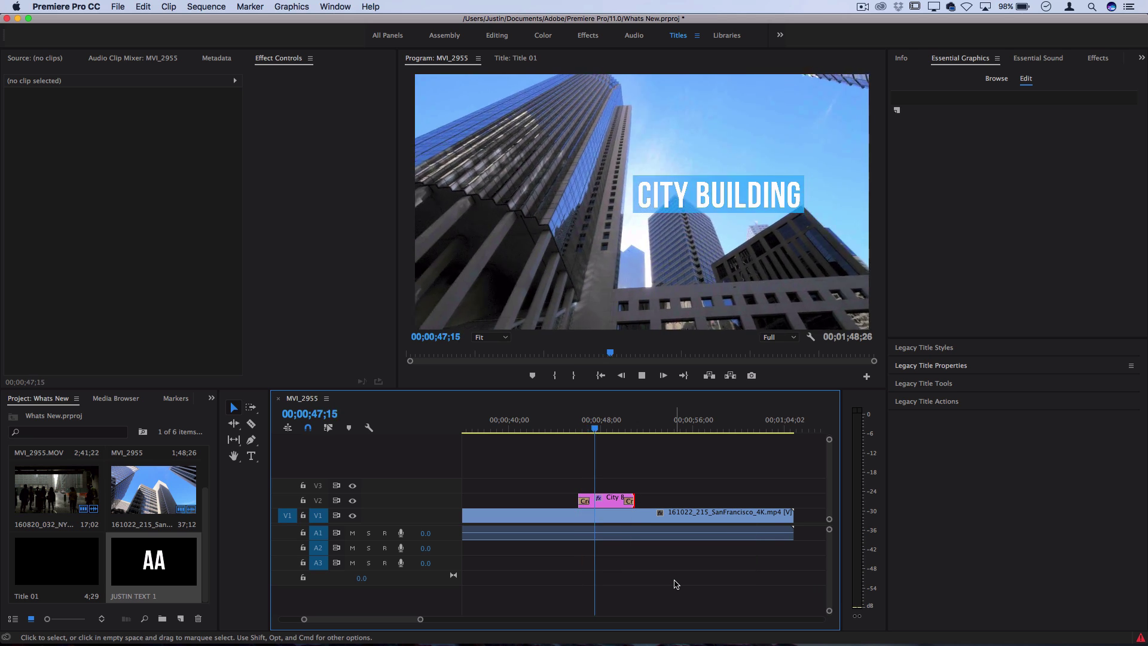
{"action": "key", "text": "space"}
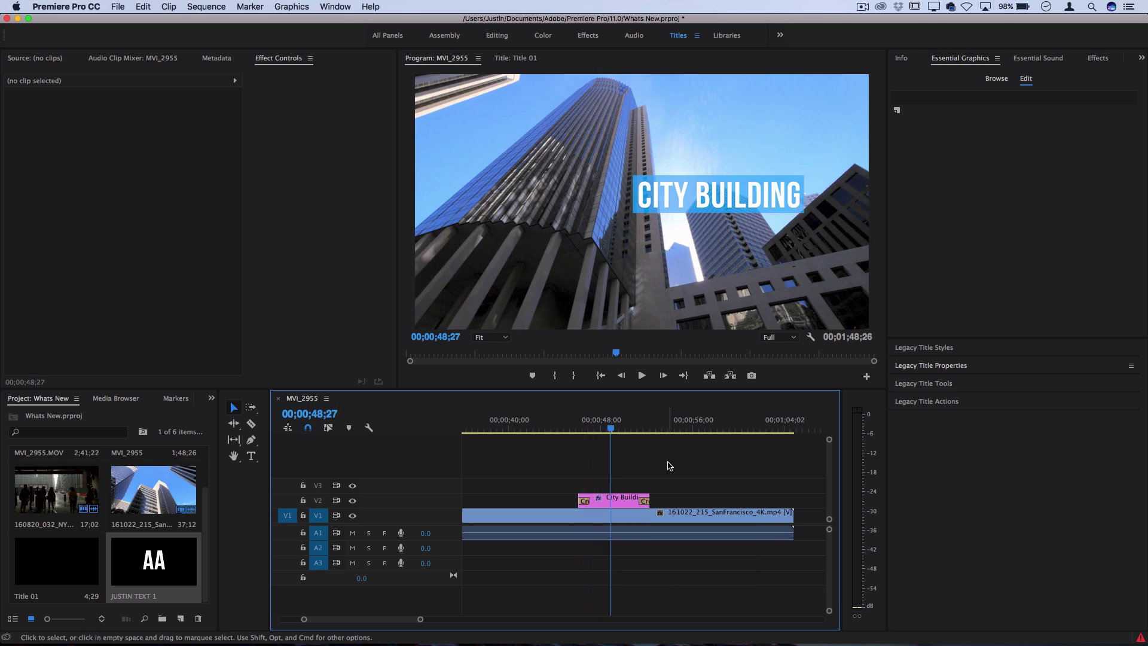
{"action": "left_click", "coordinate": [626, 500]}
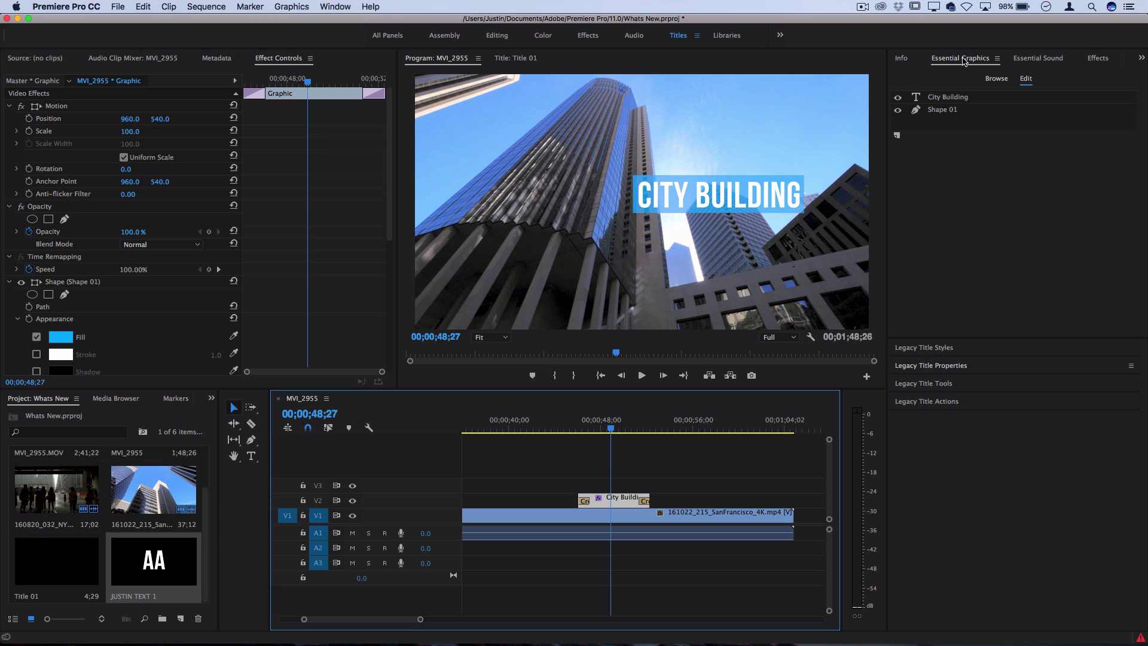
{"action": "mouse_move", "coordinate": [509, 642]}
Step: Place the Angled Lower Third template from Lower Thirds onto V2 after the title
{"action": "left_click", "coordinate": [949, 60]}
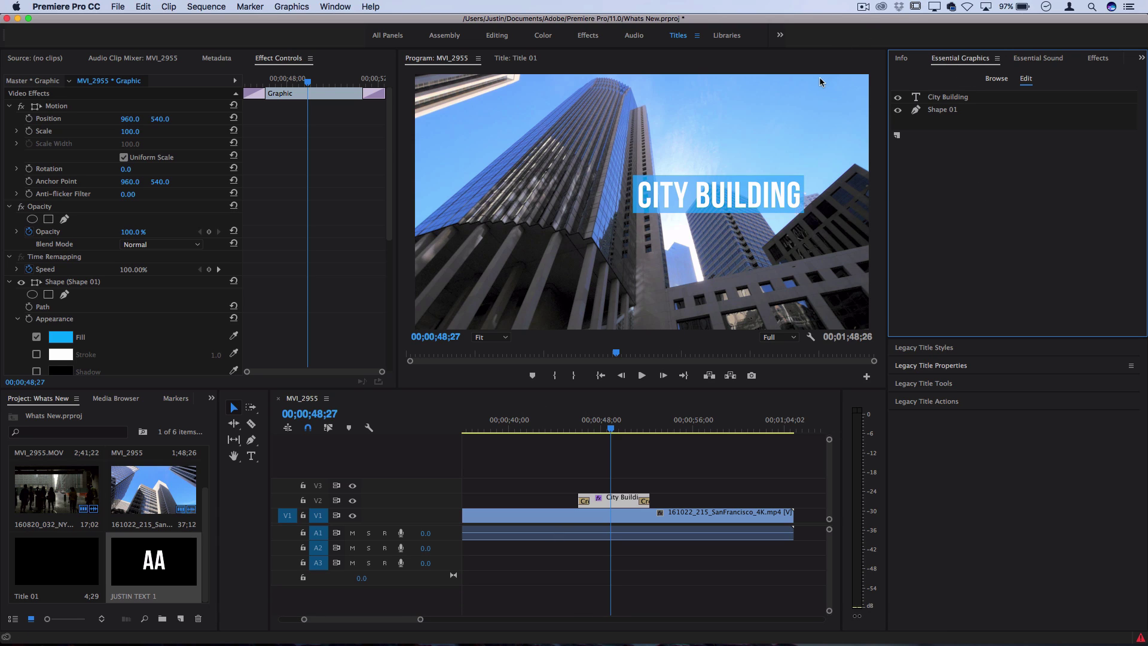
{"action": "left_click", "coordinate": [996, 81]}
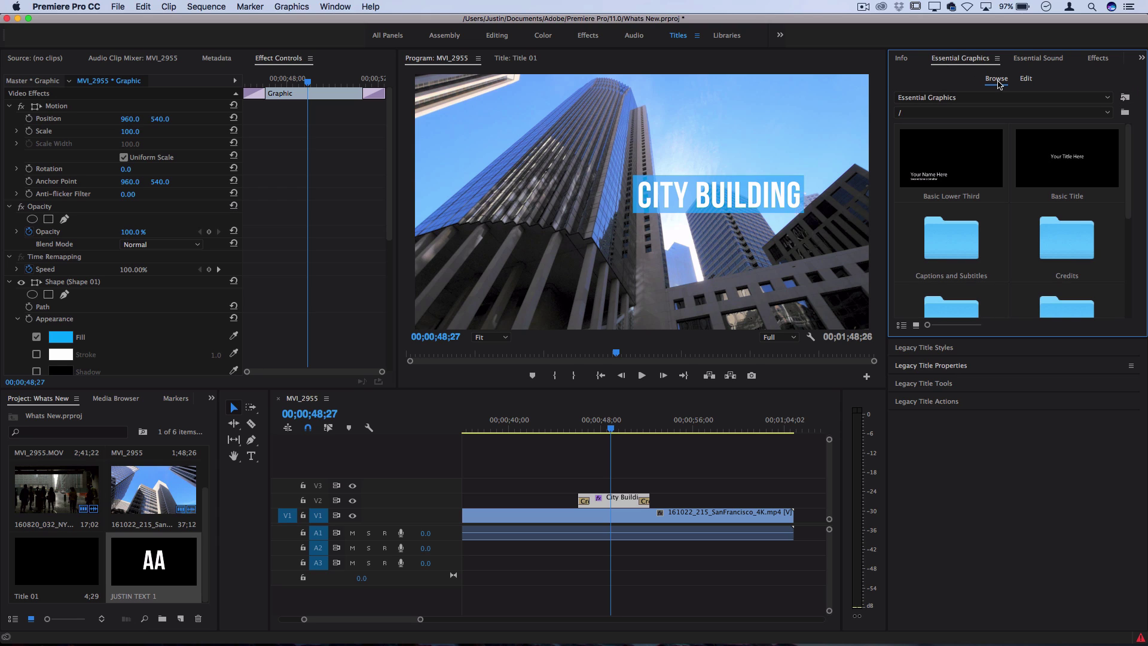
{"action": "scroll", "coordinate": [975, 173], "scroll_direction": "down", "scroll_amount": 5}
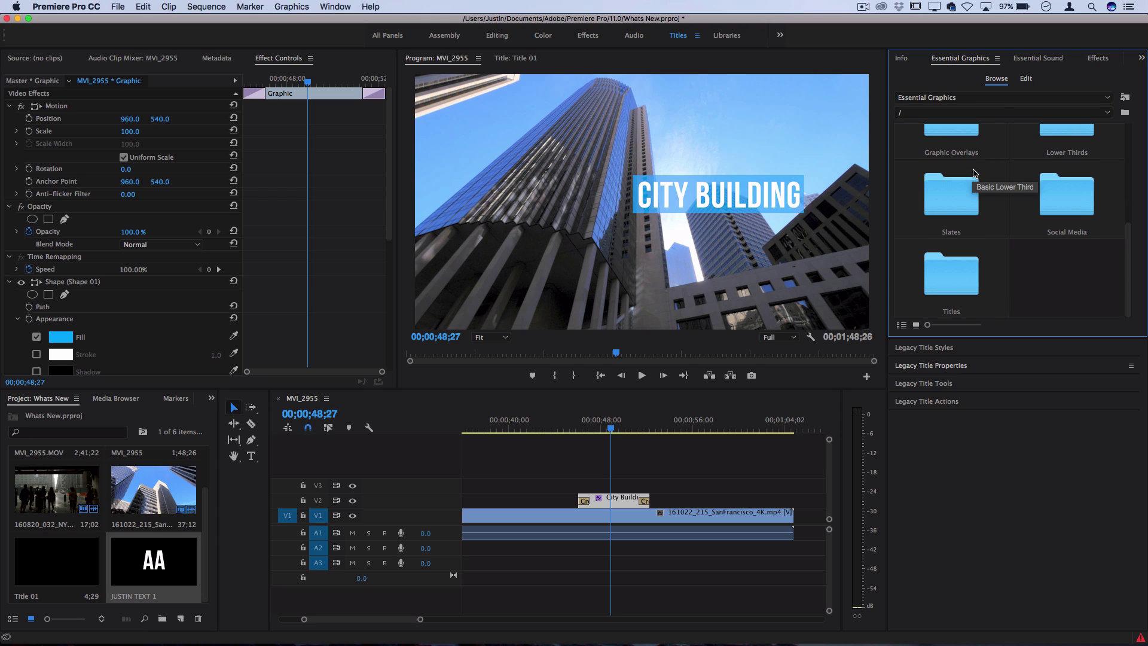
{"action": "scroll", "coordinate": [1063, 202], "scroll_direction": "up", "scroll_amount": 2}
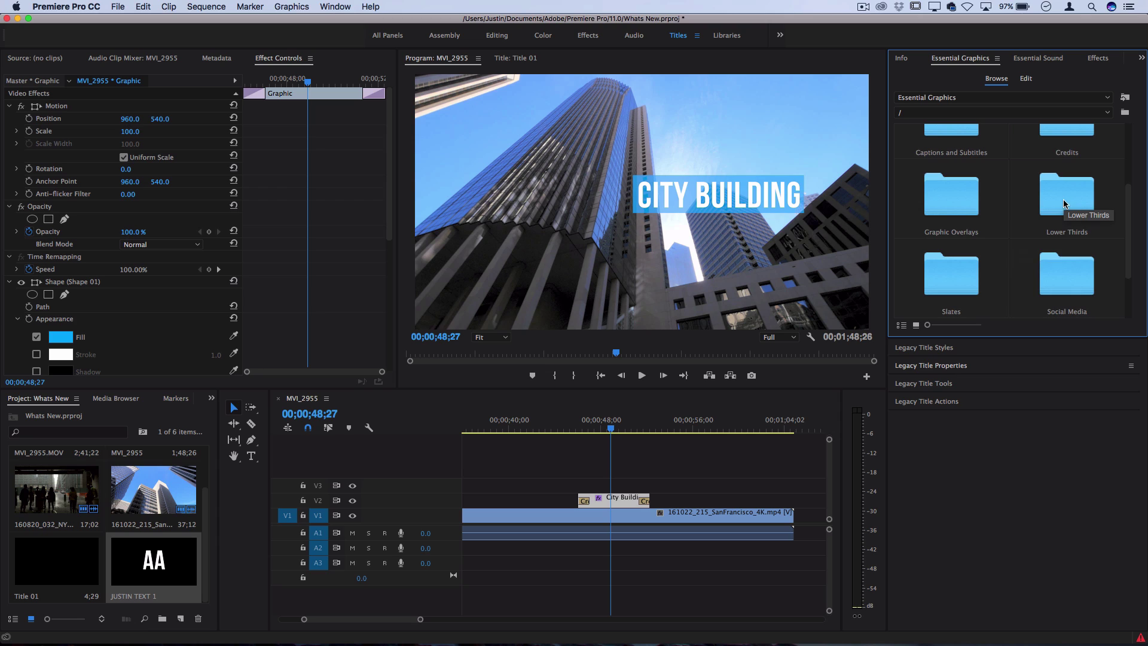
{"action": "double_click", "coordinate": [1069, 198]}
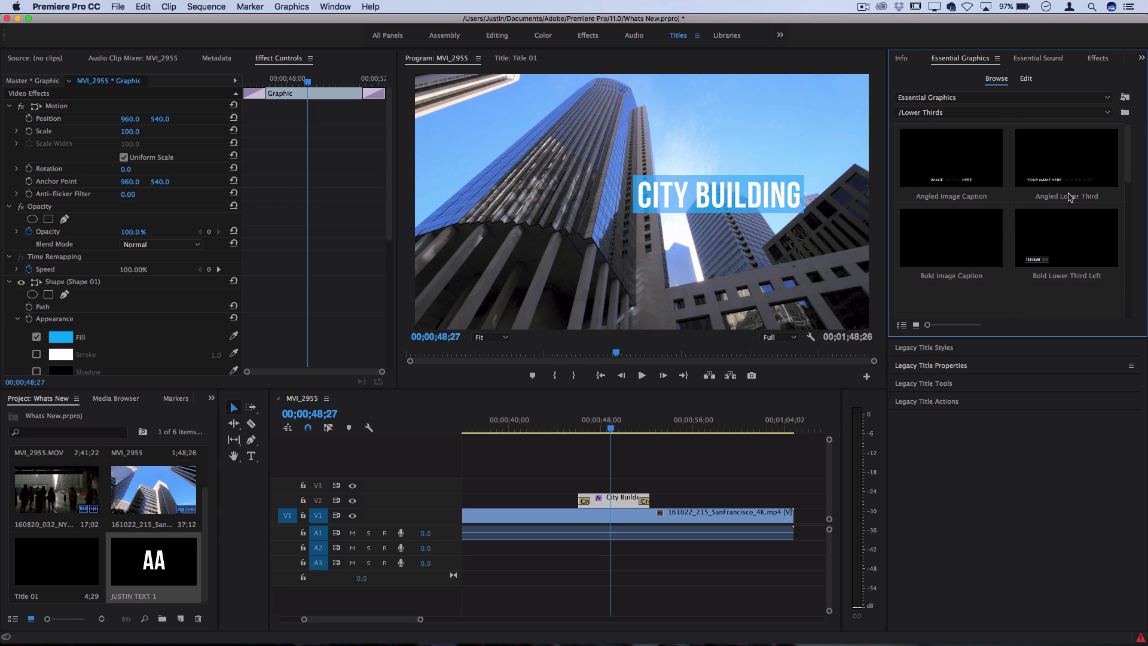
{"action": "left_click_drag", "start_coordinate": [1044, 180], "coordinate": [699, 501]}
Step: Play back the Angled Lower Third and select its clip
{"action": "left_click", "coordinate": [695, 429]}
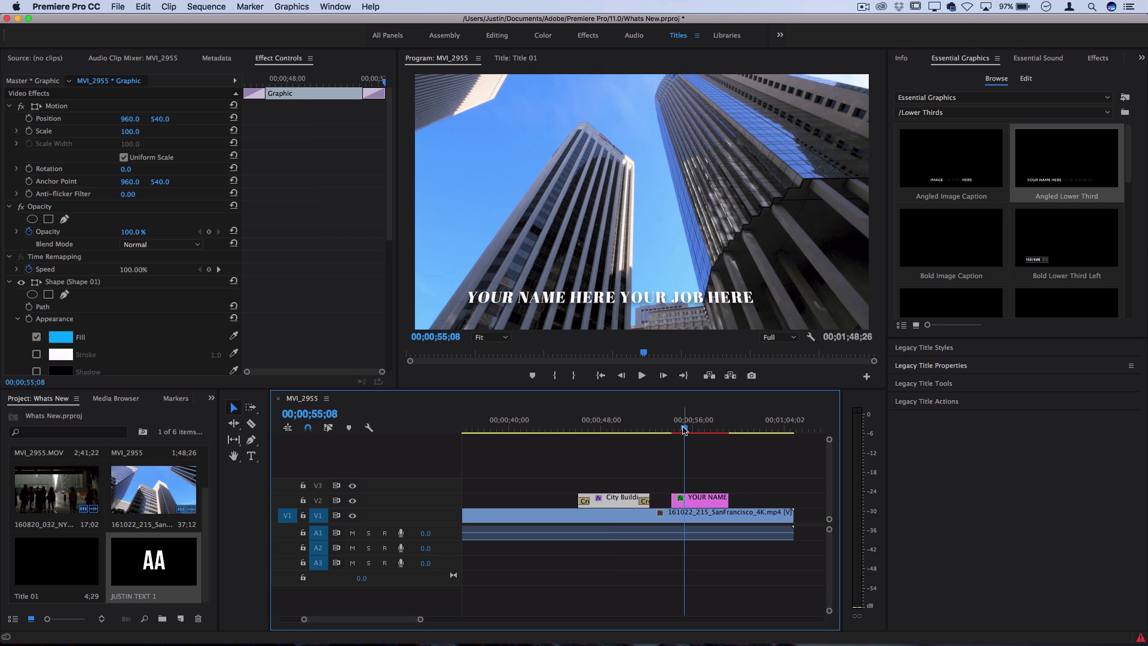
{"action": "left_click_drag", "start_coordinate": [684, 429], "coordinate": [677, 429]}
{"action": "key", "text": "space"}
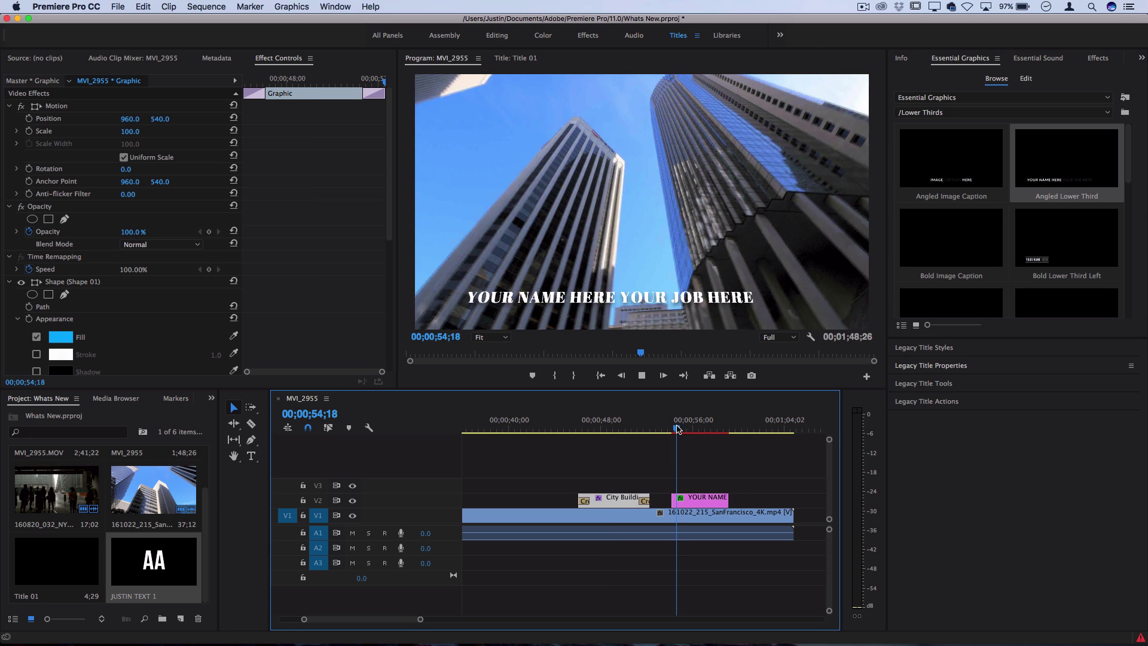
{"action": "key", "text": "space"}
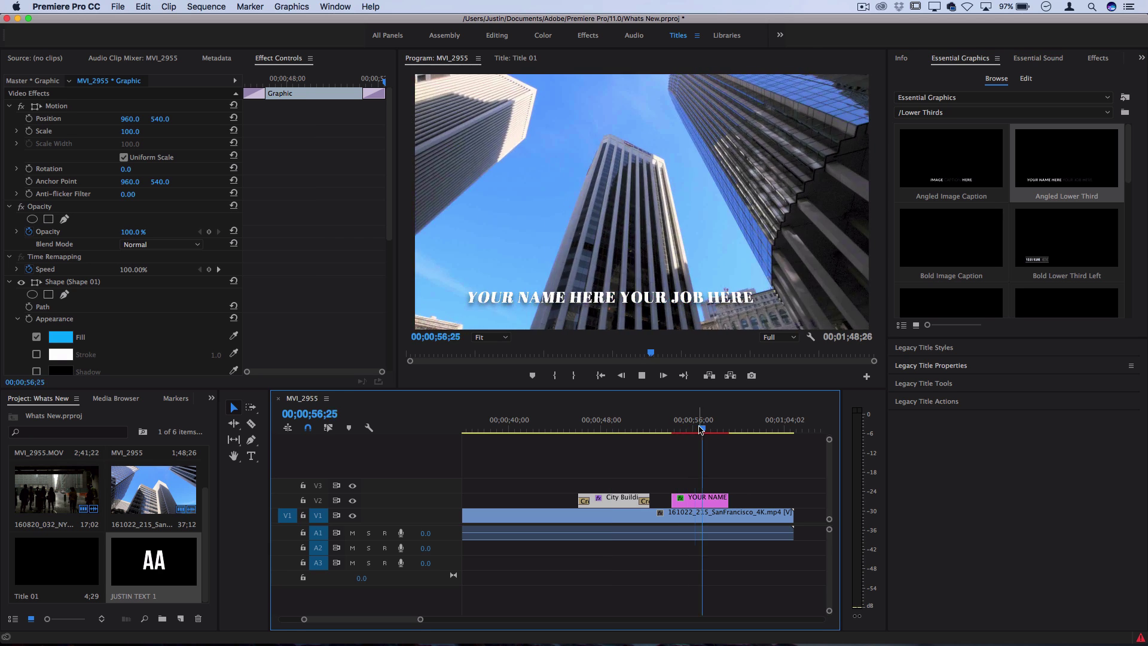
{"action": "left_click", "coordinate": [703, 501]}
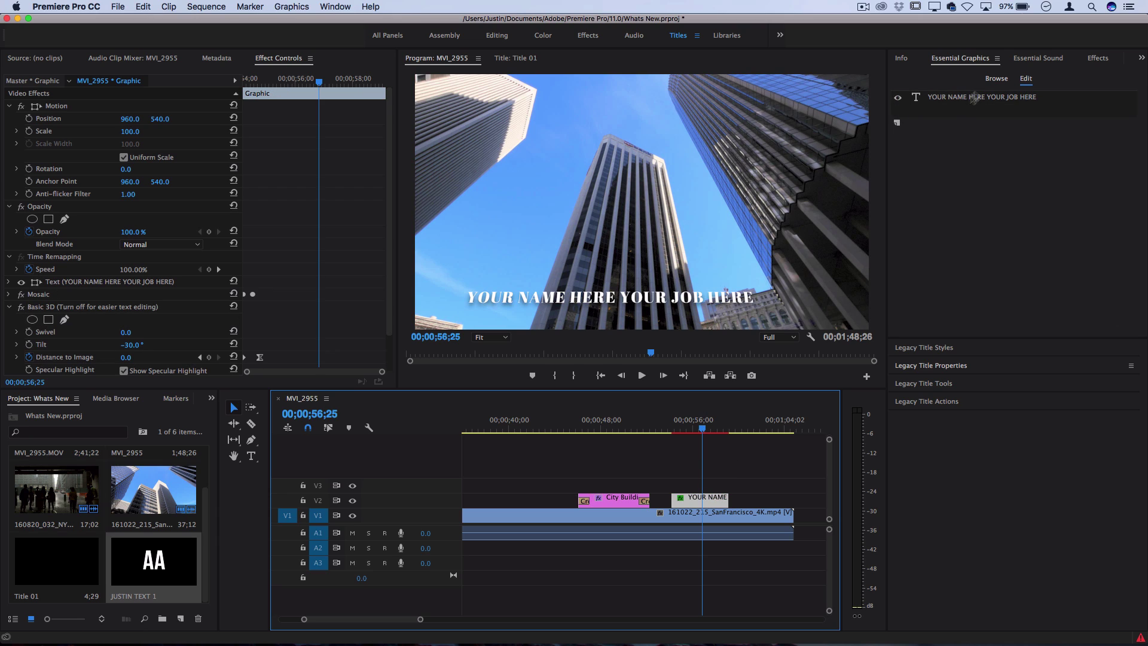
Step: Replace the lower third's placeholder text with the presenter's full name and play it back
{"action": "left_click", "coordinate": [1004, 98]}
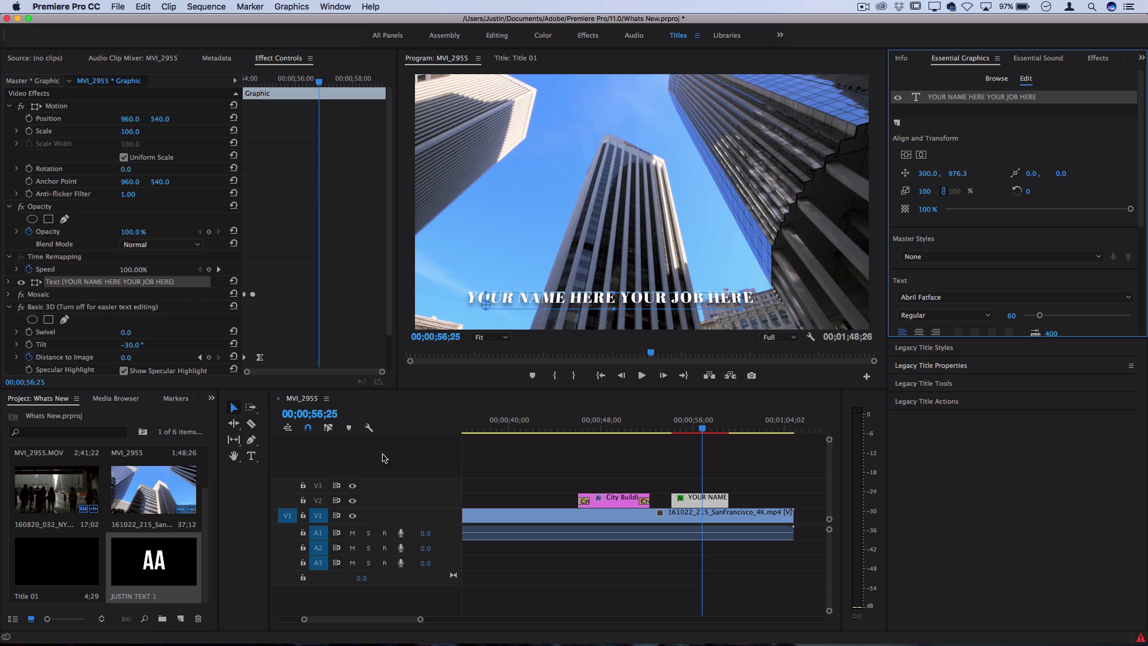
{"action": "left_click", "coordinate": [251, 455]}
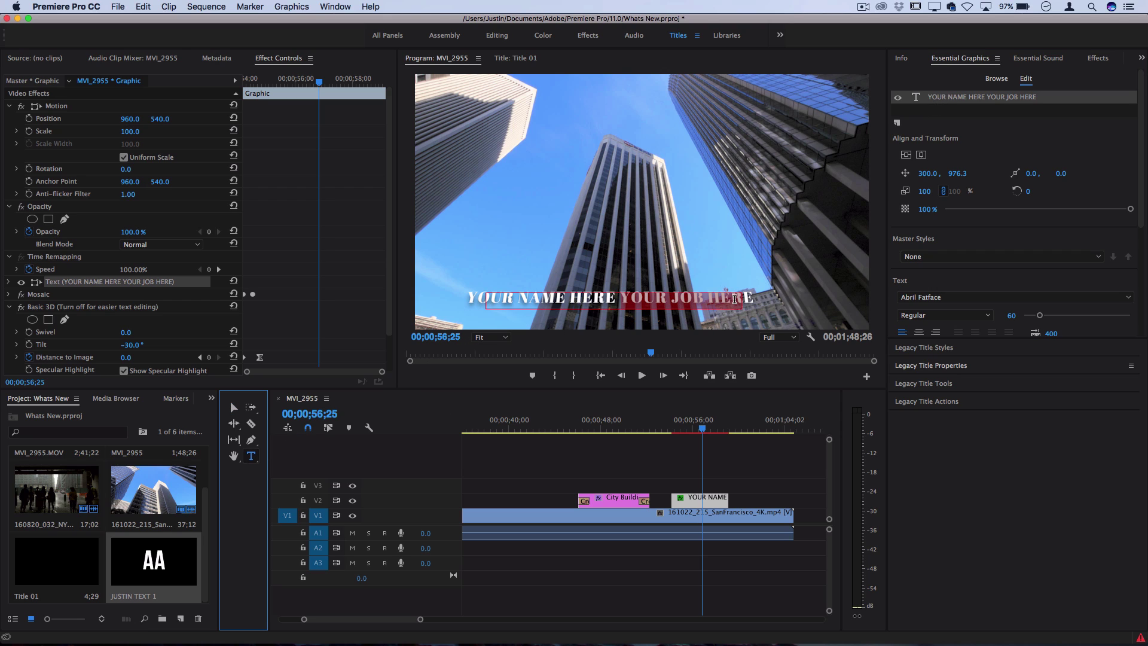
{"action": "left_click", "coordinate": [735, 301]}
{"action": "left_click_drag", "start_coordinate": [739, 302], "coordinate": [428, 304]}
{"action": "key", "text": "BackSpace"}
{"action": "type", "text": "JUSTIN ODISHO"}
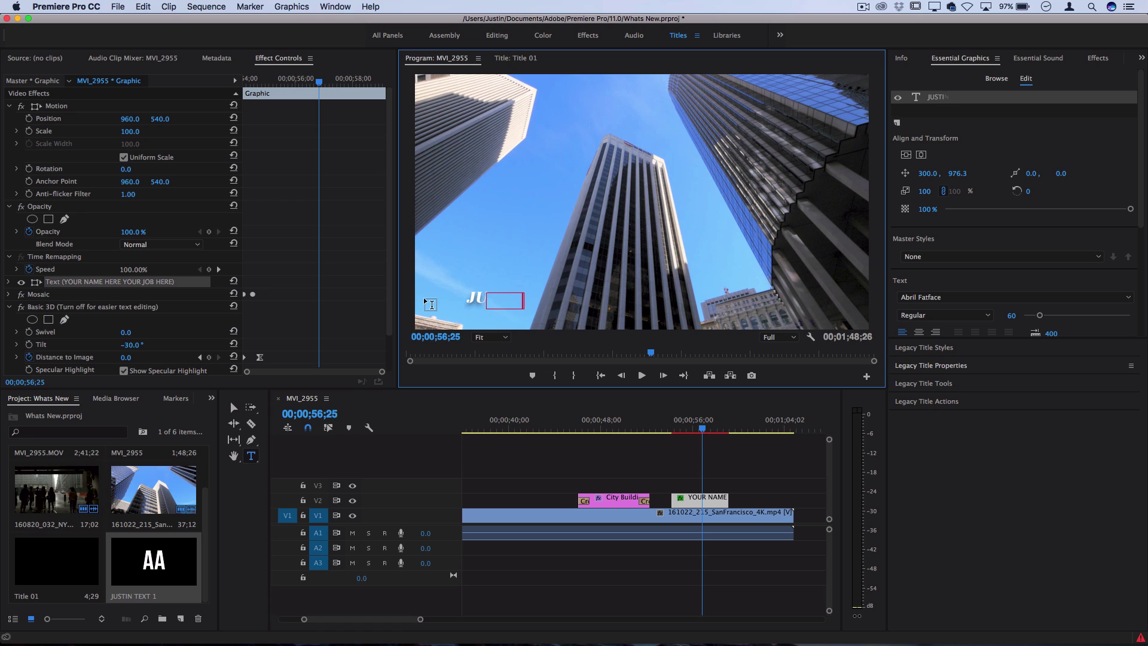
{"action": "left_click", "coordinate": [670, 430]}
{"action": "key", "text": "space"}
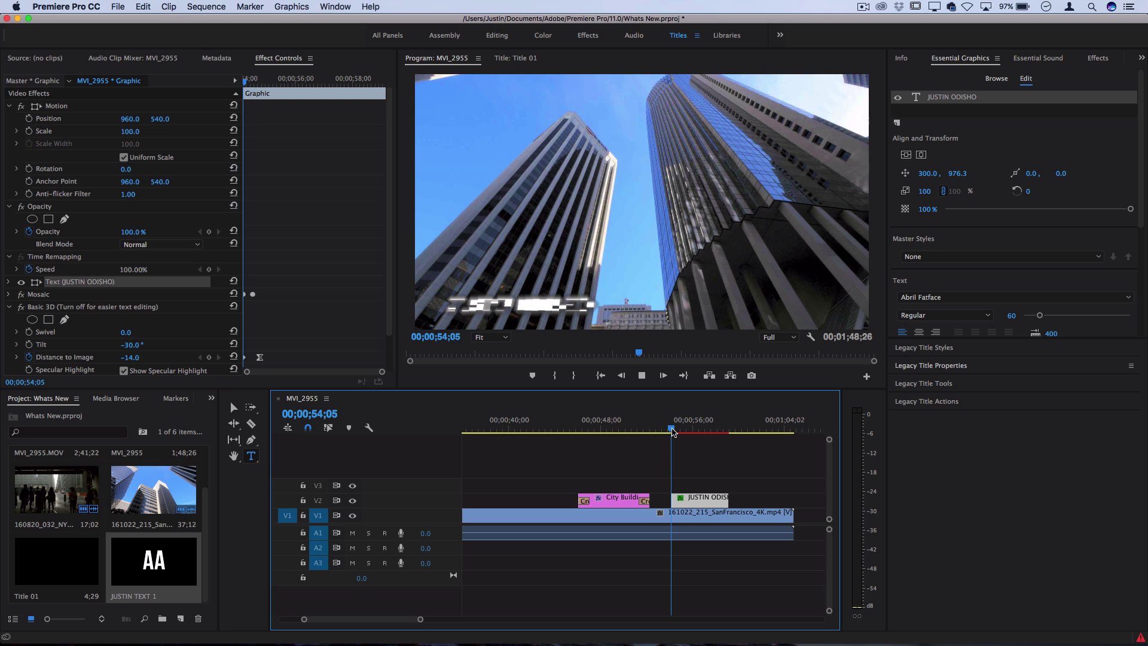
Step: Add the Bold Lower Third Left template to V2 and preview it, then browse to the Social Media templates
{"action": "left_click", "coordinate": [996, 78]}
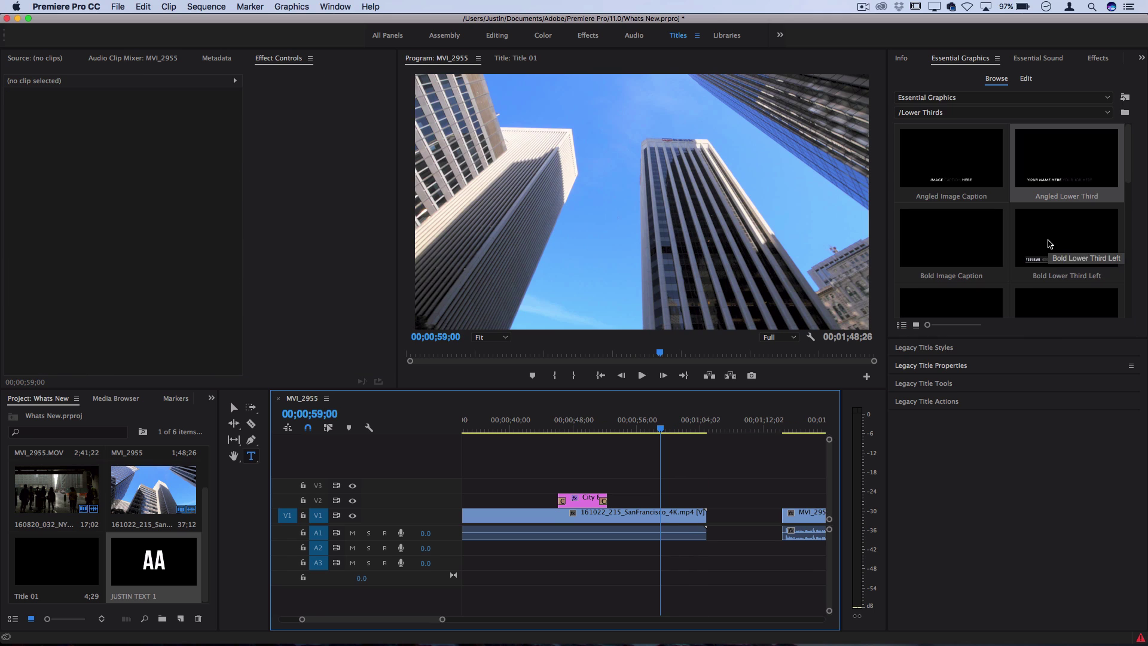
{"action": "left_click_drag", "start_coordinate": [1067, 242], "coordinate": [655, 502]}
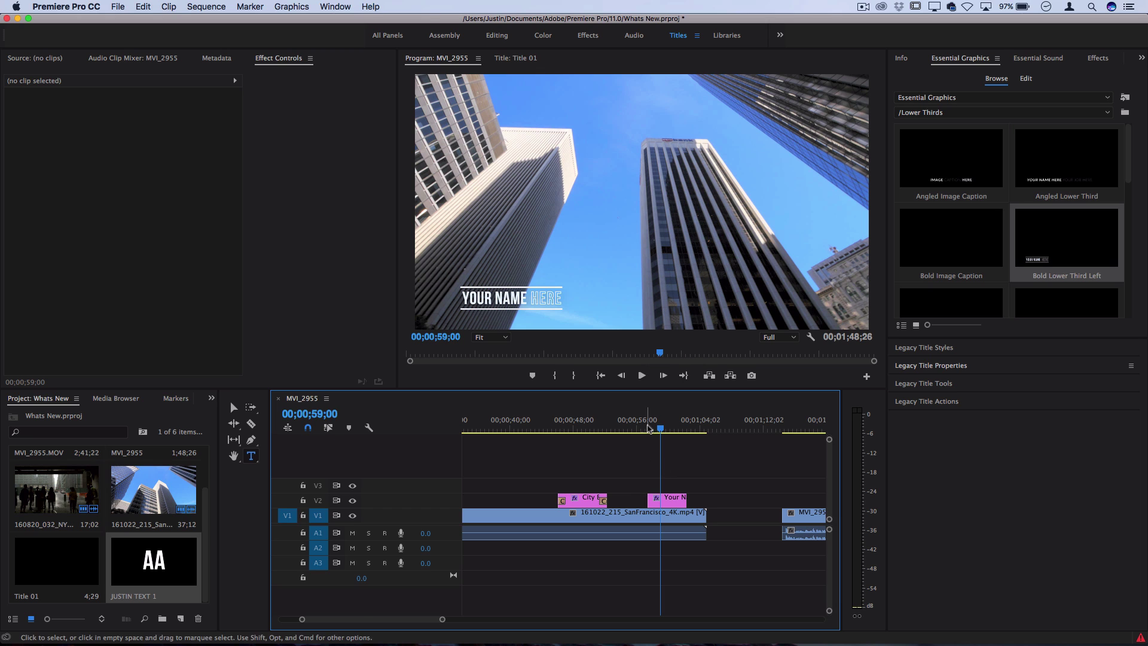
{"action": "mouse_move", "coordinate": [660, 428]}
{"action": "left_mouse_down"}
{"action": "mouse_move", "coordinate": [679, 428]}
{"action": "mouse_move", "coordinate": [641, 428]}
{"action": "mouse_move", "coordinate": [666, 431]}
{"action": "left_mouse_up"}
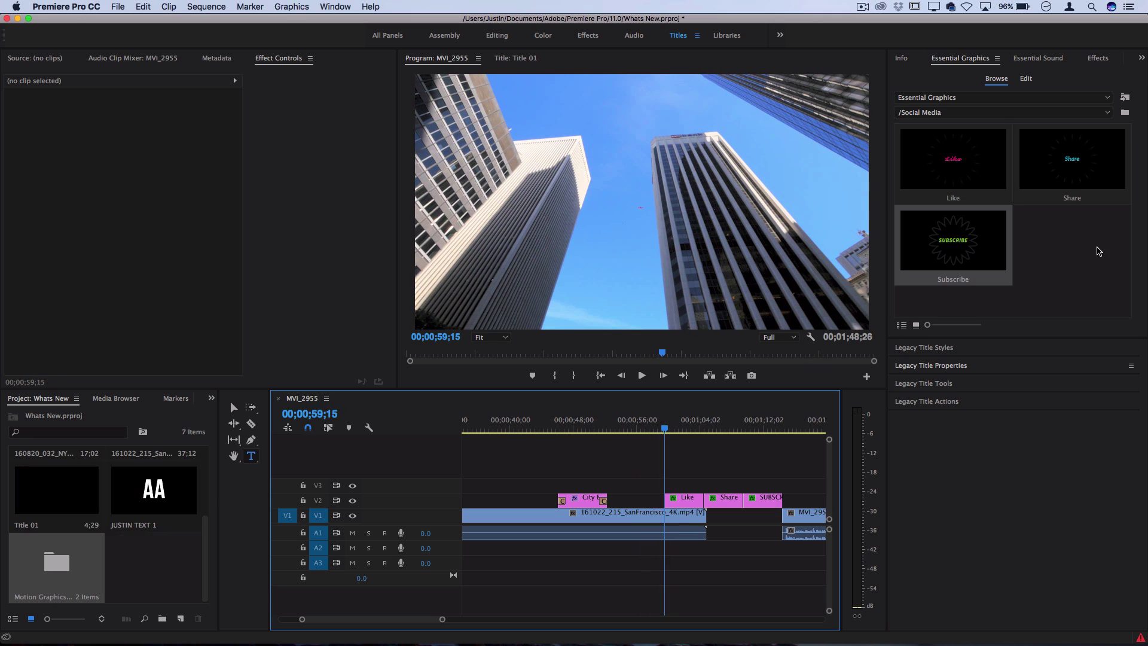
{"action": "left_click", "coordinate": [1085, 258]}
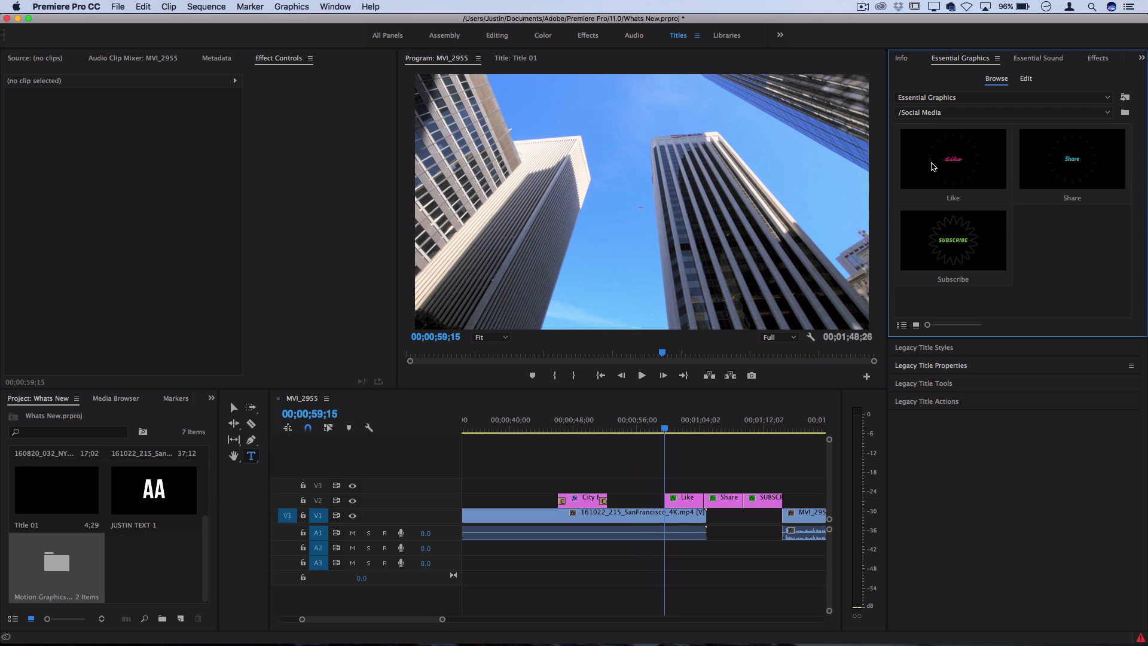
Step: Play the Like, Share and Subscribe titles over the city footage, stopping at SUBSCRIBE, and select the Subscribe template
{"action": "left_click", "coordinate": [934, 162]}
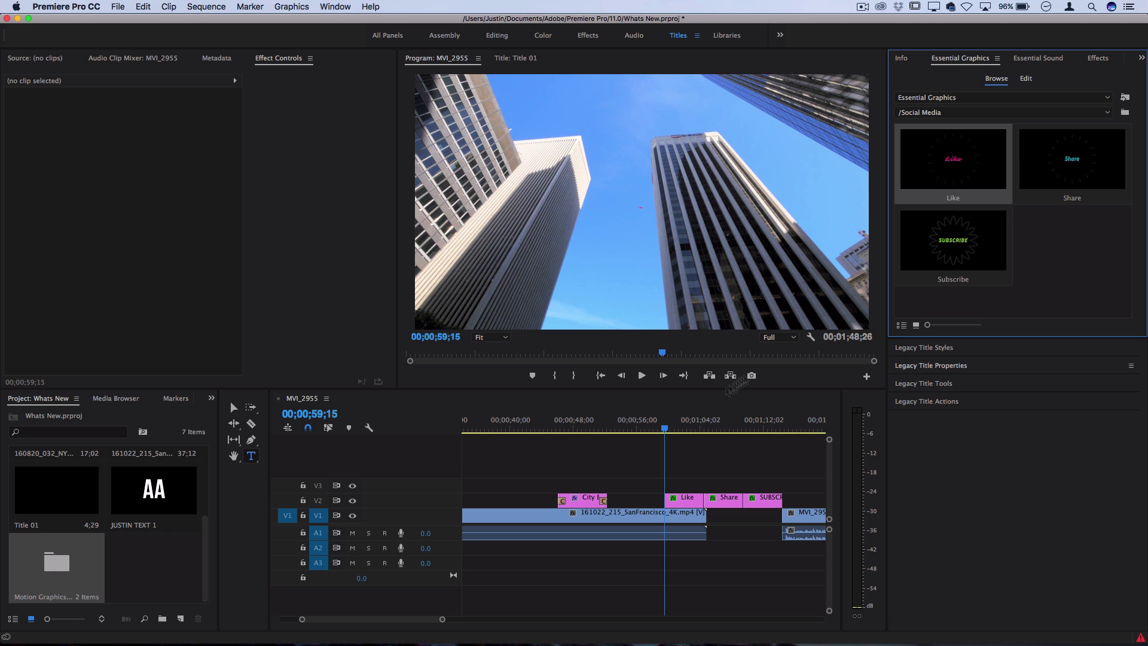
{"action": "left_click", "coordinate": [665, 429]}
{"action": "key", "text": "space"}
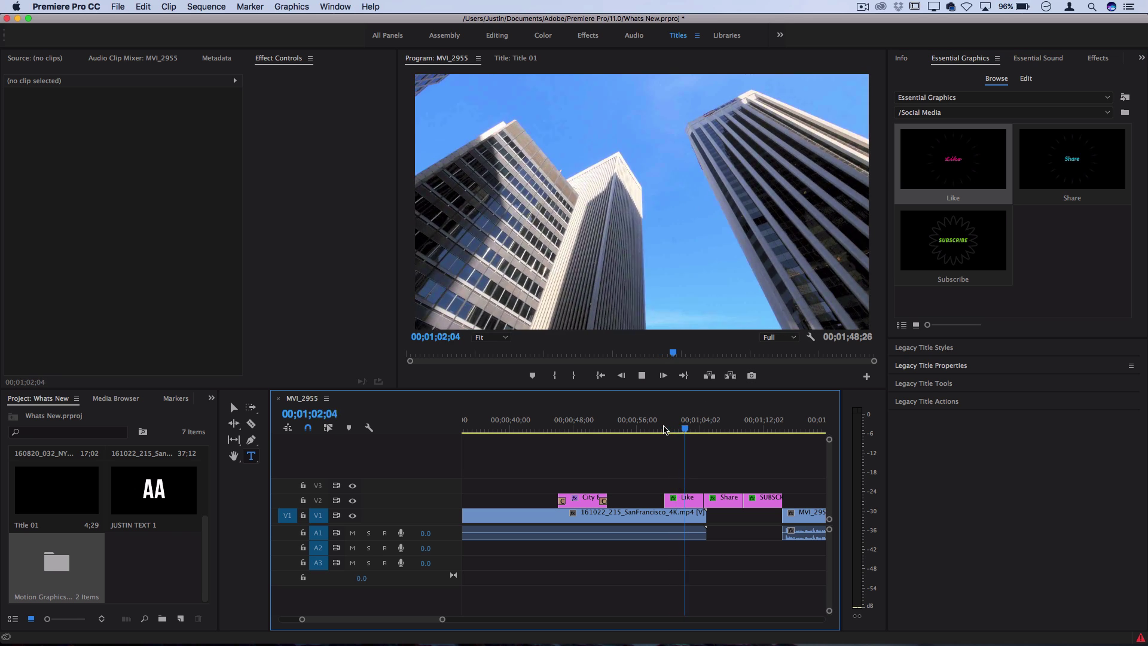
{"action": "key", "text": "space"}
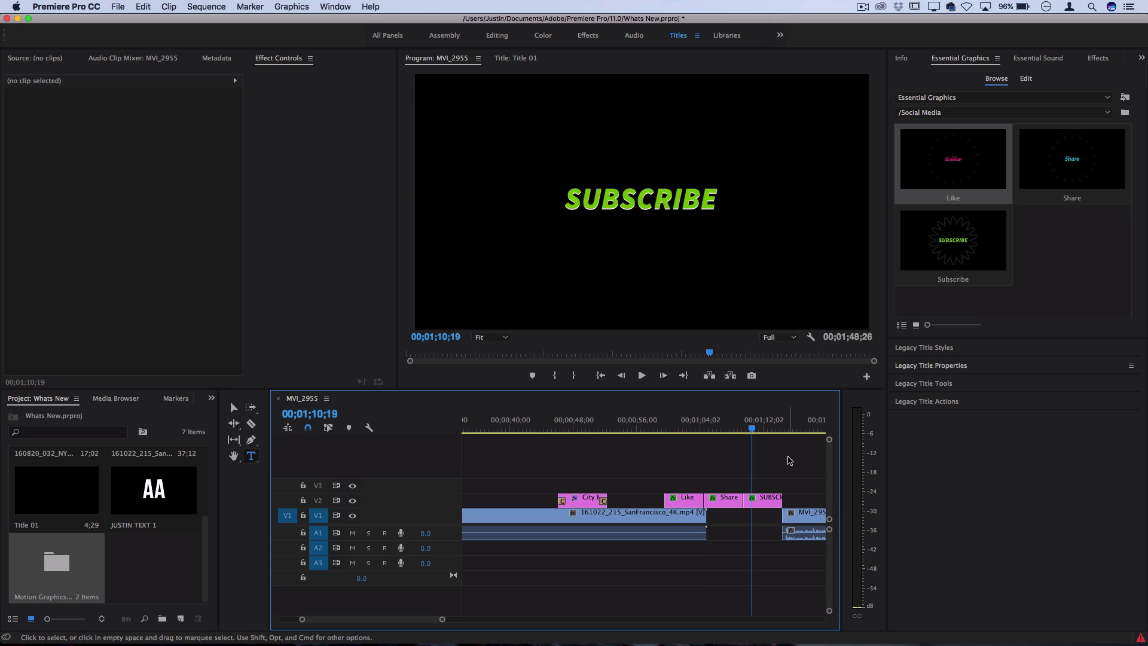
{"action": "left_click", "coordinate": [1023, 268]}
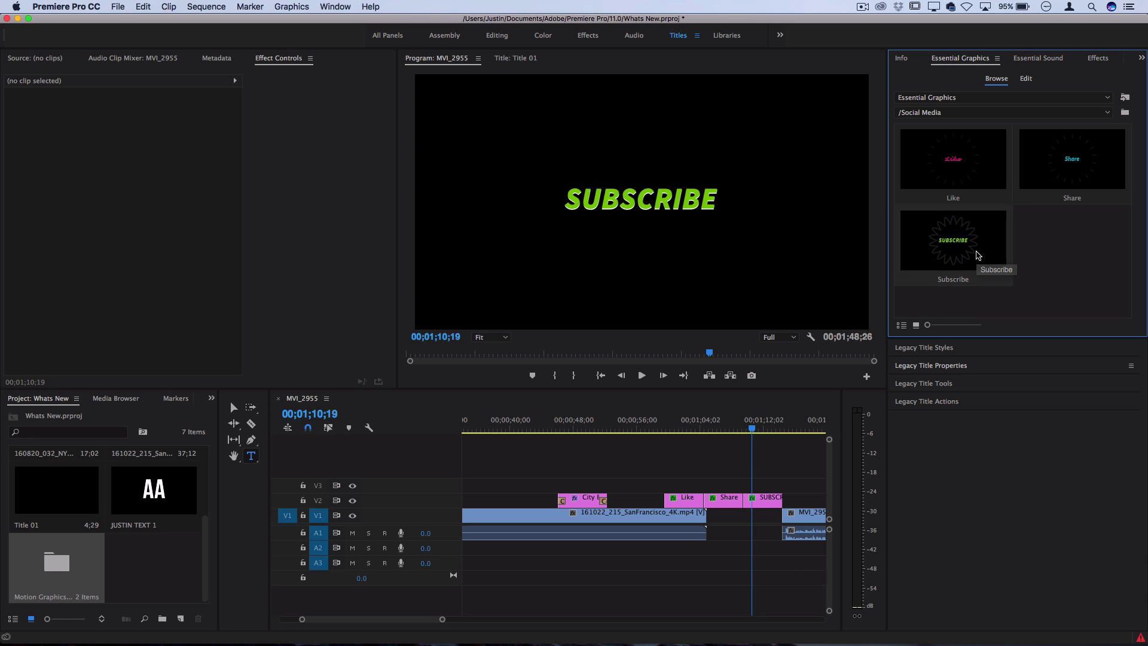
{"action": "left_click", "coordinate": [977, 255]}
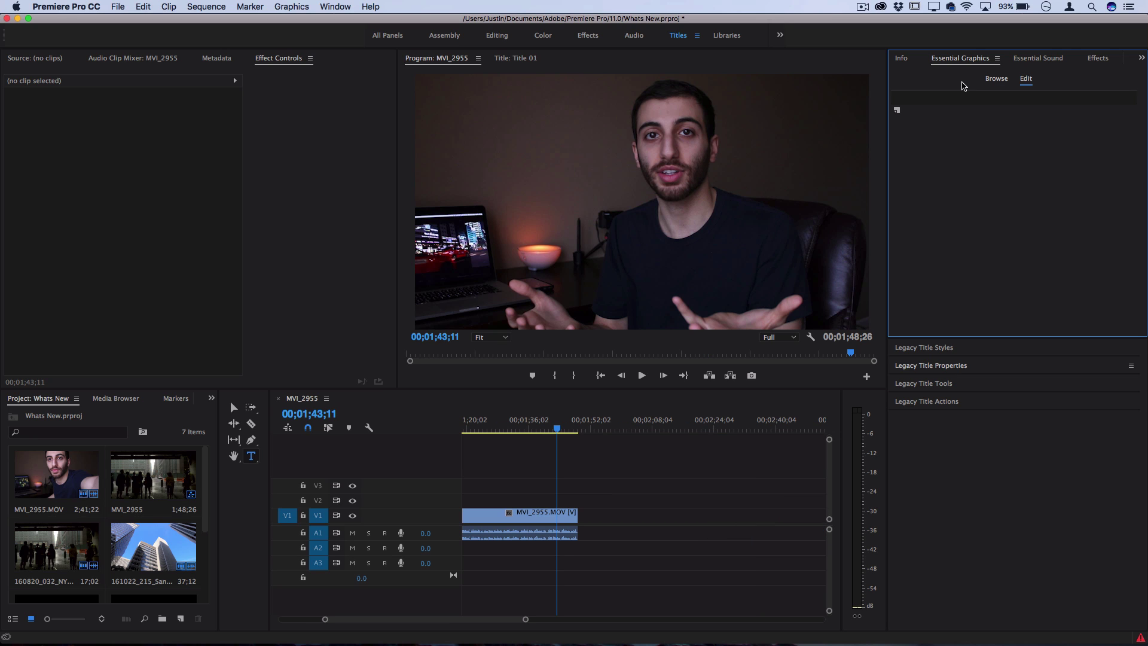
Step: In Essential Sound, tag the MVI_2955.MOV audio on A1 as Dialogue and open its Preset list
{"action": "left_click", "coordinate": [1046, 59]}
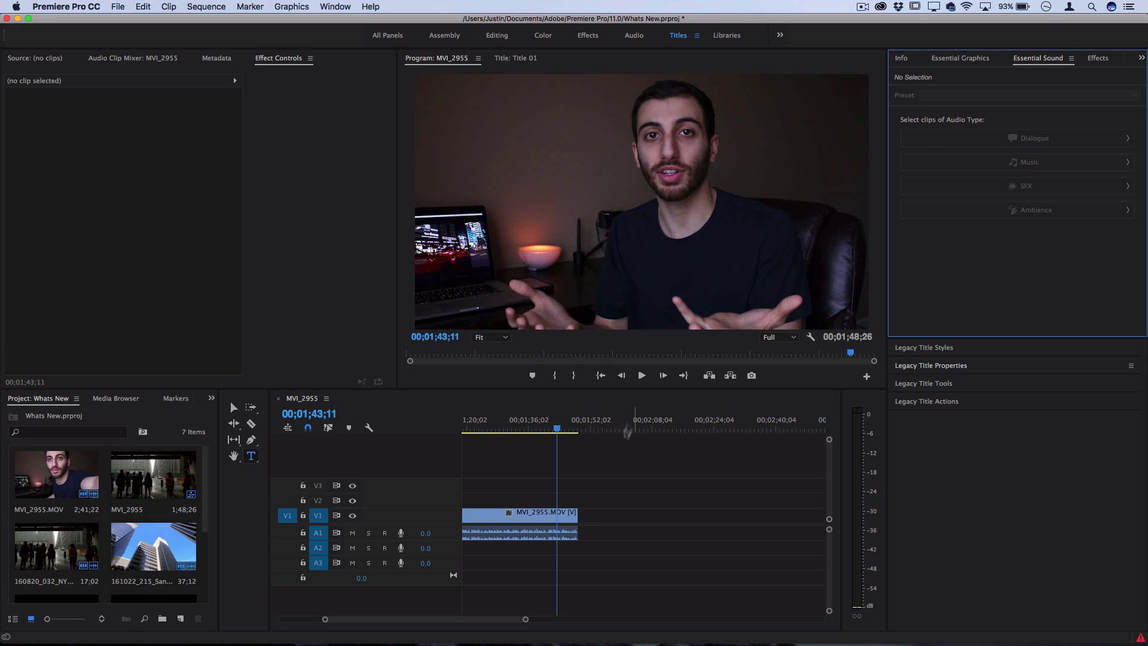
{"action": "left_click", "coordinate": [548, 537]}
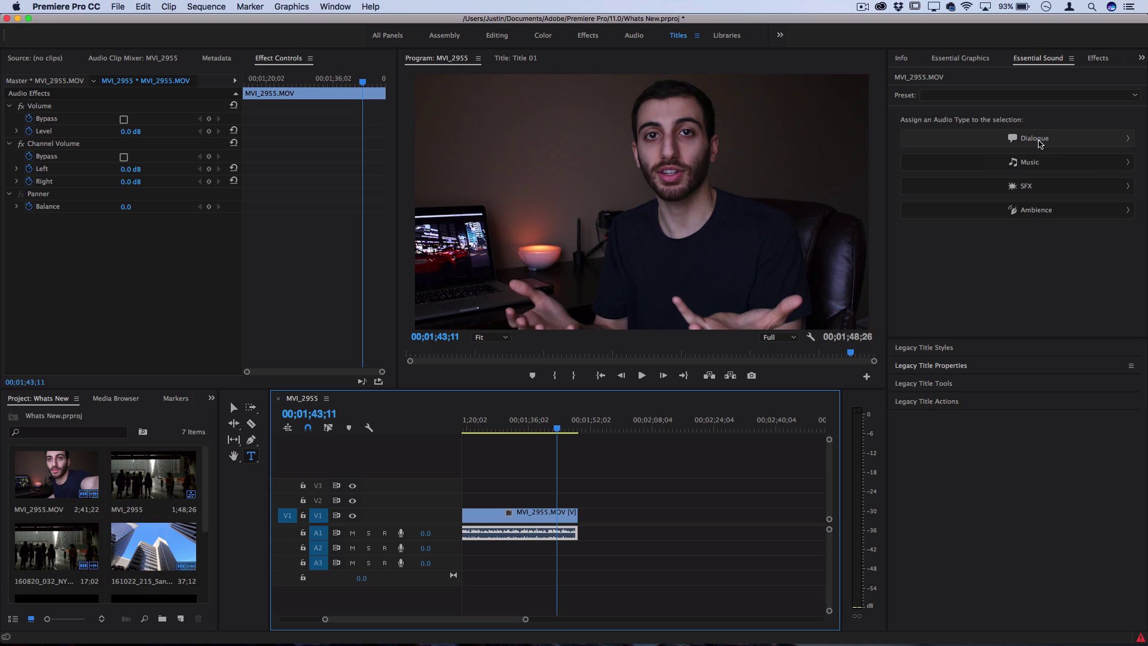
{"action": "left_click", "coordinate": [1039, 139]}
{"action": "left_click", "coordinate": [958, 116]}
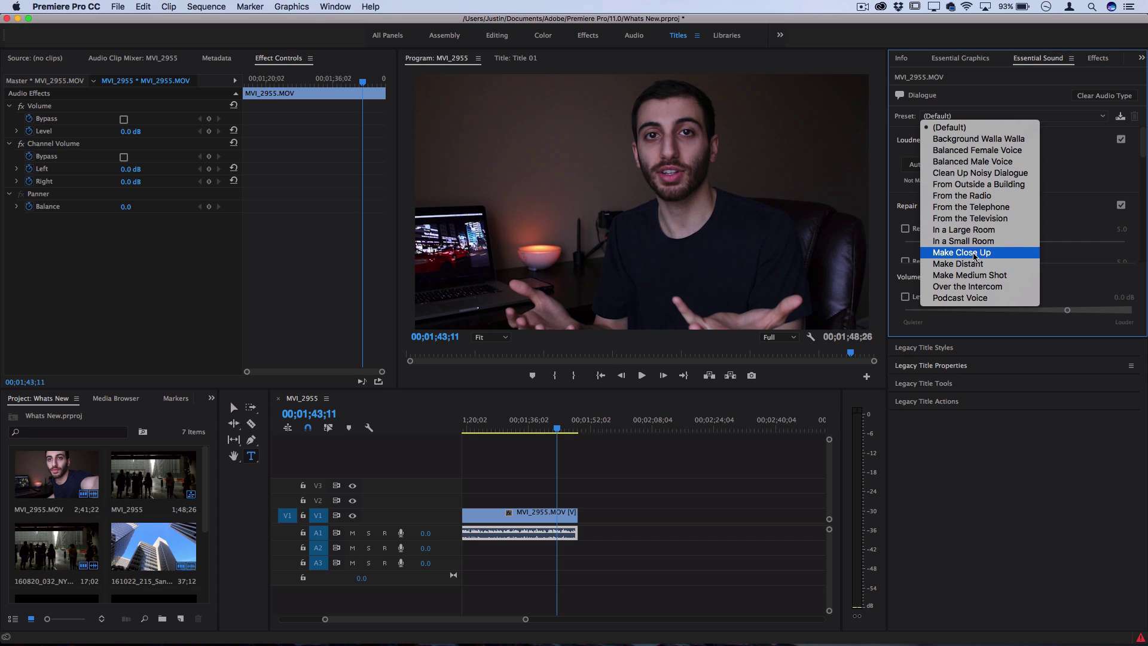
Step: Apply the Make Close Up preset with Reduce Noise at 7.1, Reduce Rumble at 6.0, and Level enabled
{"action": "left_click", "coordinate": [973, 253]}
{"action": "scroll", "coordinate": [999, 222], "scroll_direction": "down", "scroll_amount": 2}
{"action": "scroll", "coordinate": [992, 216], "scroll_direction": "down", "scroll_amount": 1}
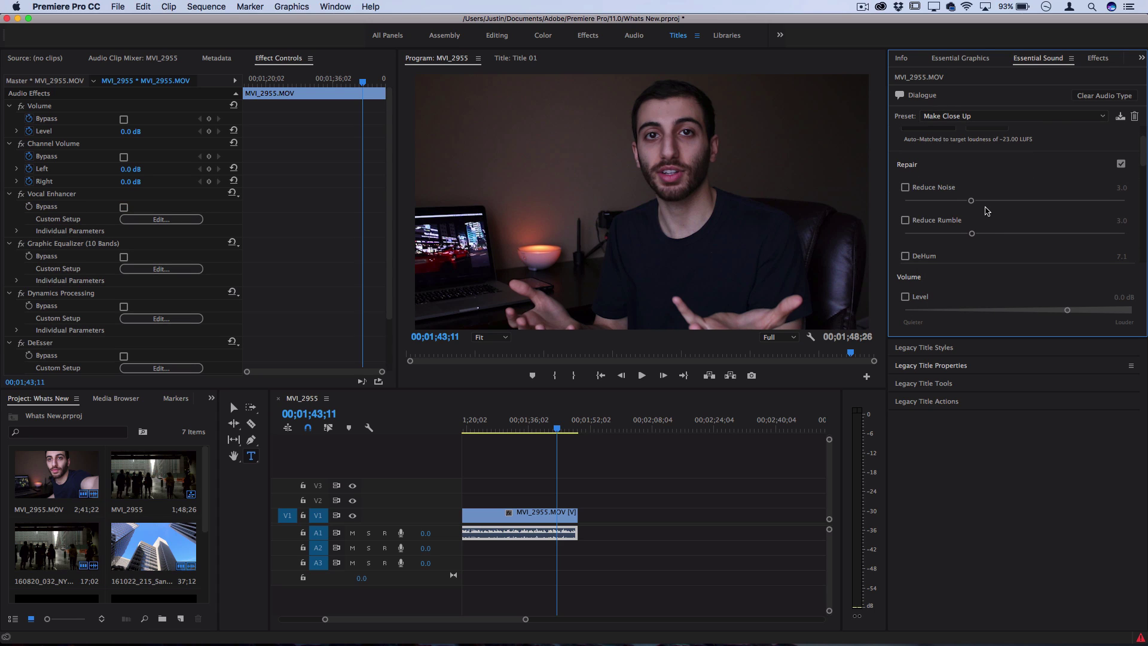
{"action": "left_click_drag", "start_coordinate": [972, 201], "coordinate": [1061, 201]}
{"action": "mouse_move", "coordinate": [989, 233]}
{"action": "left_mouse_down"}
{"action": "mouse_move", "coordinate": [1024, 233]}
{"action": "mouse_move", "coordinate": [1001, 234]}
{"action": "left_mouse_up"}
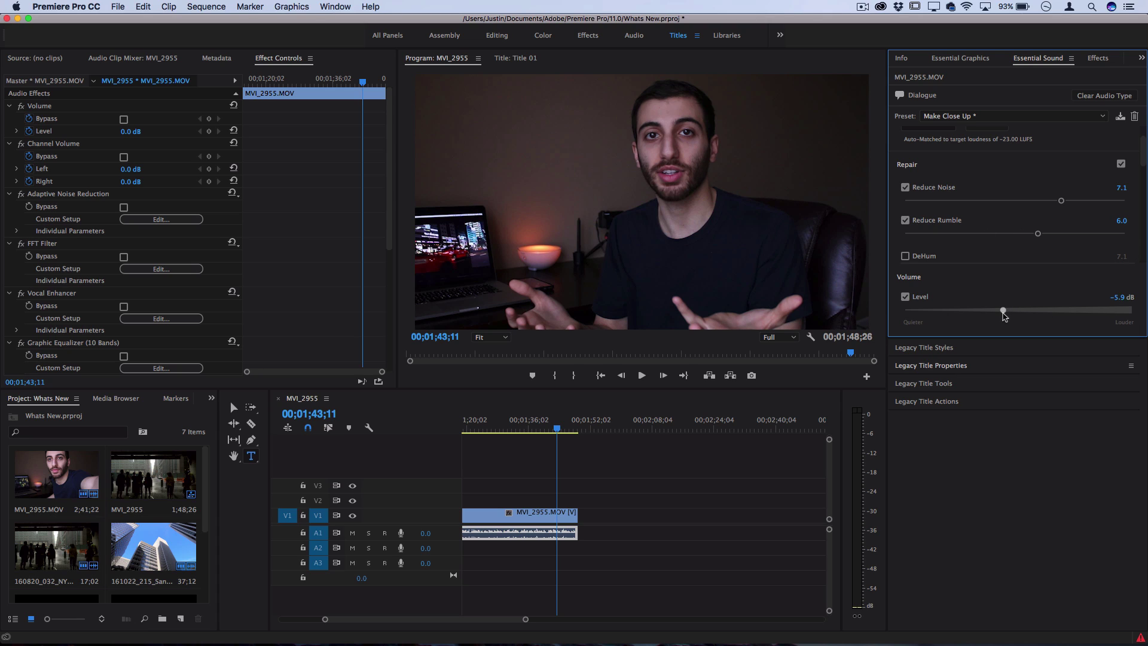
{"action": "left_click_drag", "start_coordinate": [1067, 310], "coordinate": [1058, 313]}
Step: Inspect the added FFT Filter effect, reset the loudness matching, and reopen the dialogue preset list
{"action": "scroll", "coordinate": [69, 236], "scroll_direction": "down", "scroll_amount": 2}
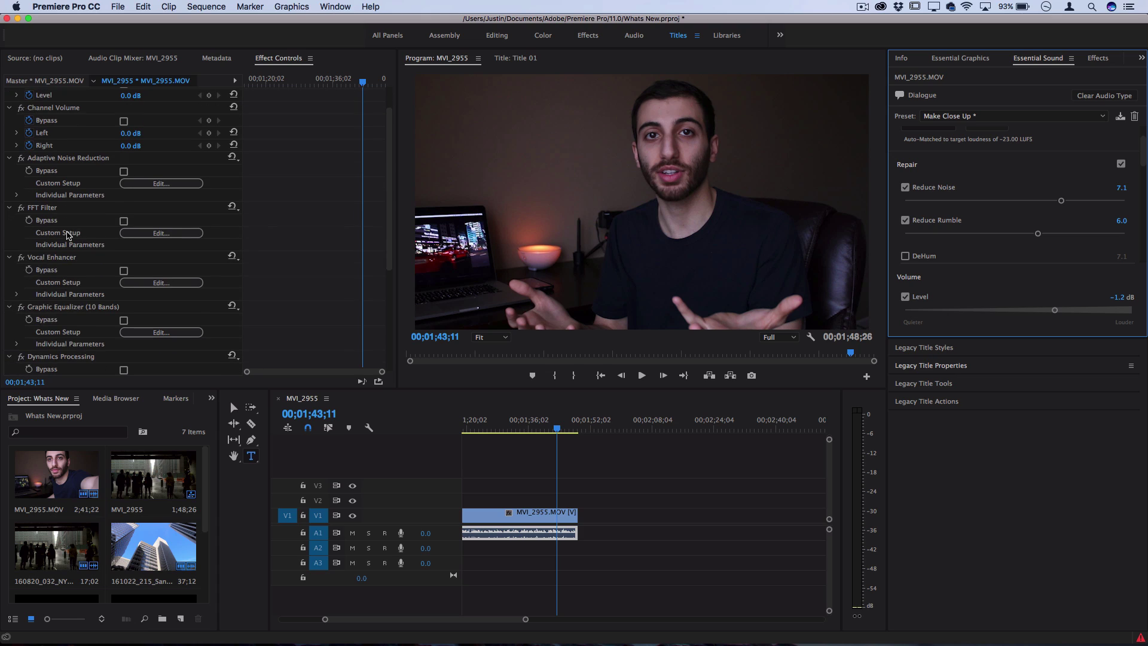
{"action": "left_click", "coordinate": [52, 208]}
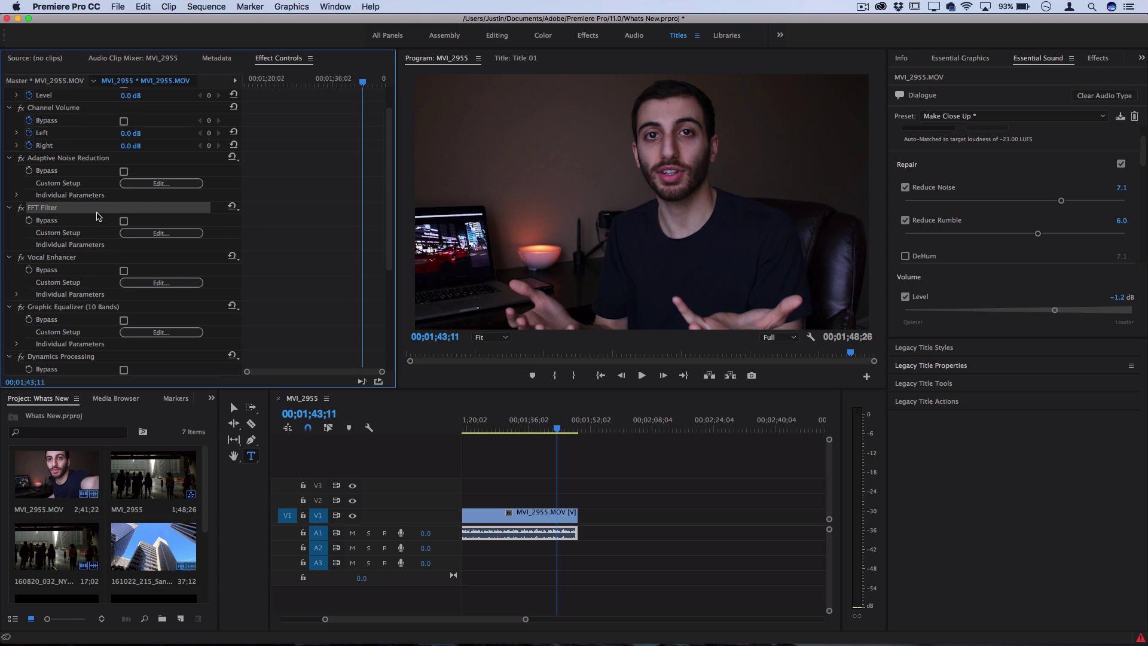
{"action": "scroll", "coordinate": [996, 166], "scroll_direction": "up", "scroll_amount": 2}
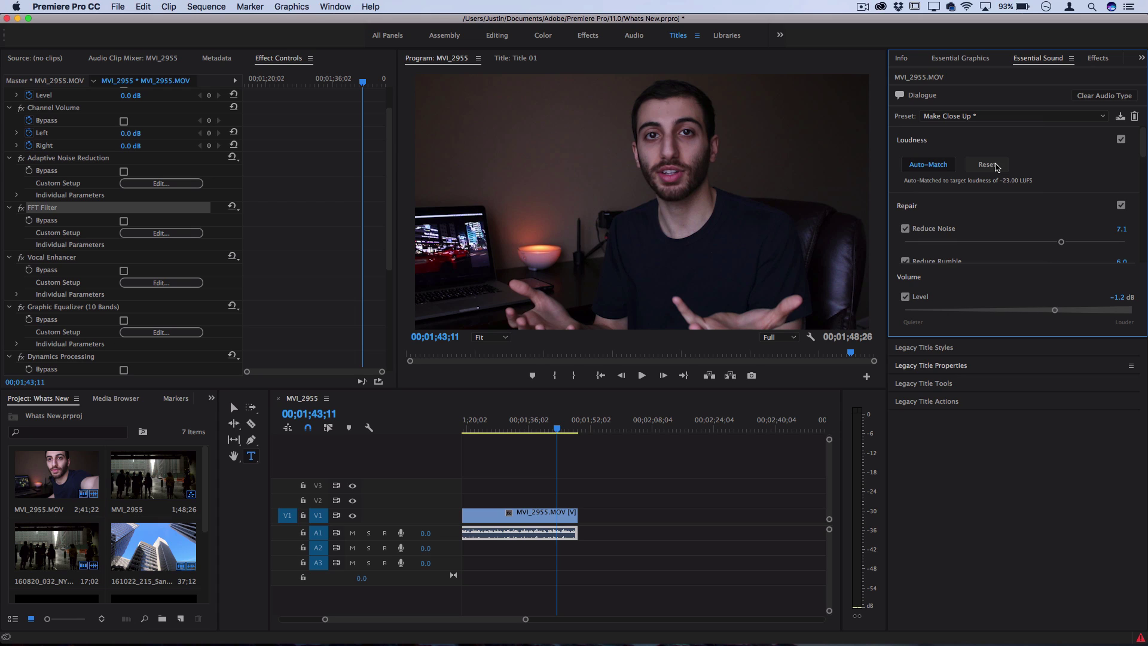
{"action": "left_click", "coordinate": [988, 165]}
{"action": "left_click", "coordinate": [980, 116]}
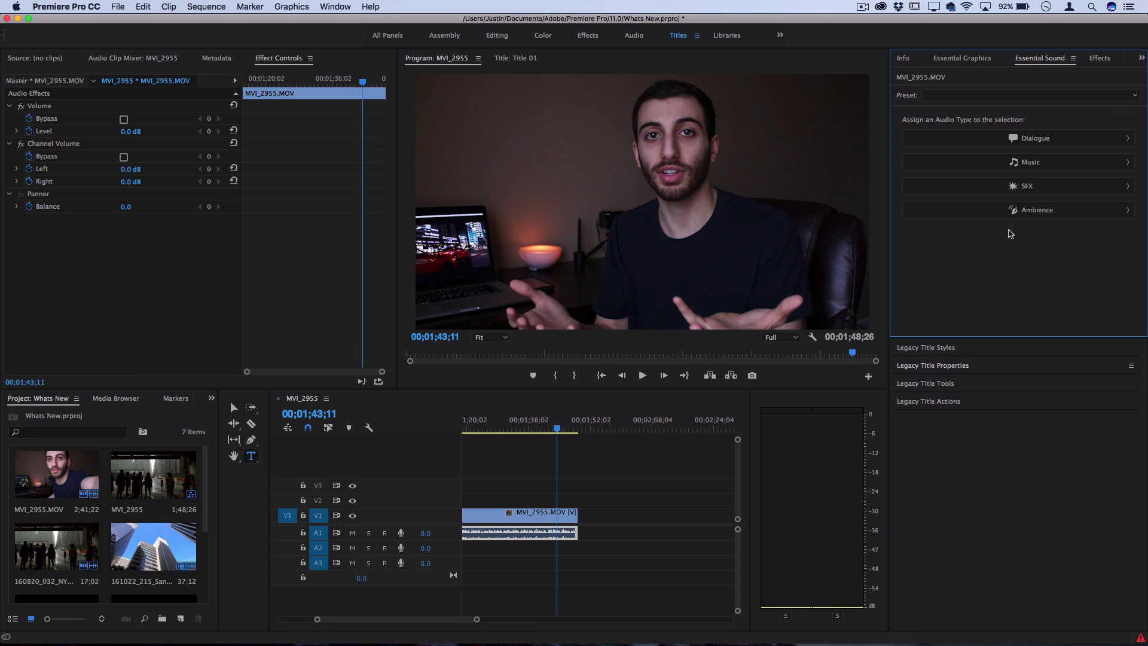
Step: Retag the MVI_2955.MOV audio as Ambience, review its settings, and show the Effects panel
{"action": "left_click", "coordinate": [1045, 212]}
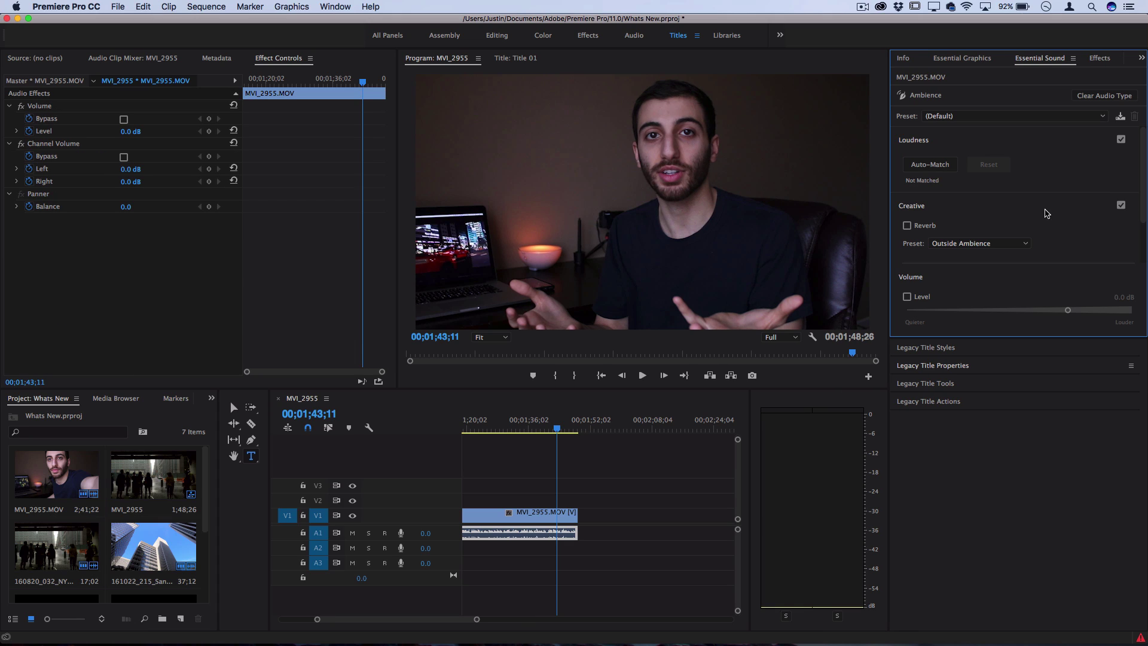
{"action": "scroll", "coordinate": [1049, 239], "scroll_direction": "down", "scroll_amount": 2}
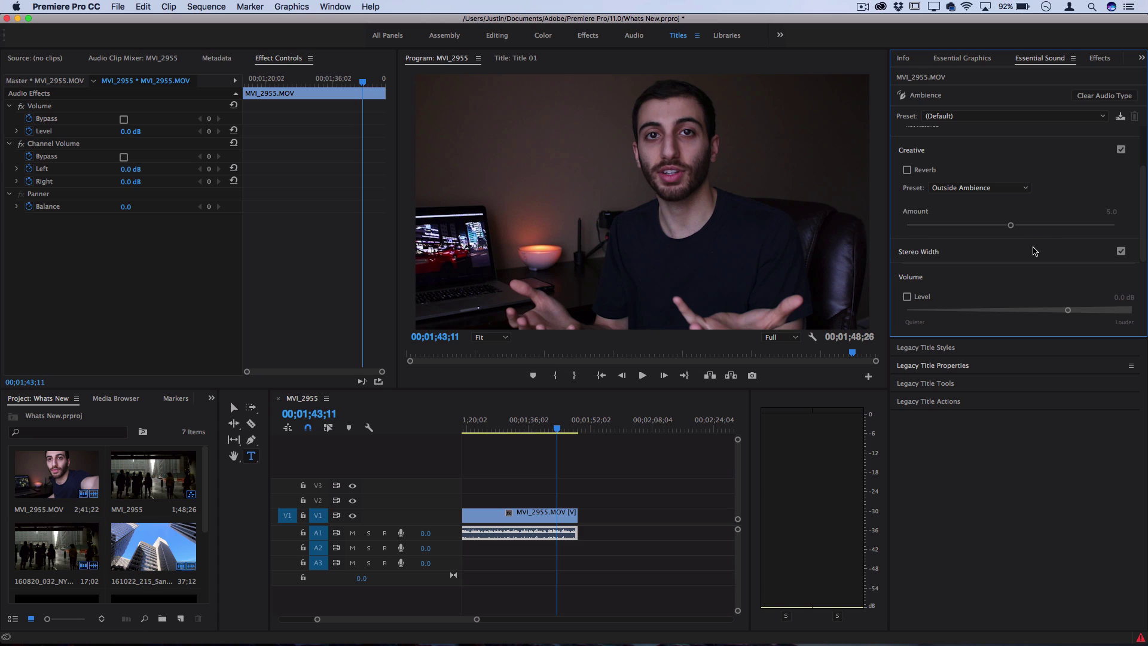
{"action": "scroll", "coordinate": [1040, 251], "scroll_direction": "up", "scroll_amount": 2}
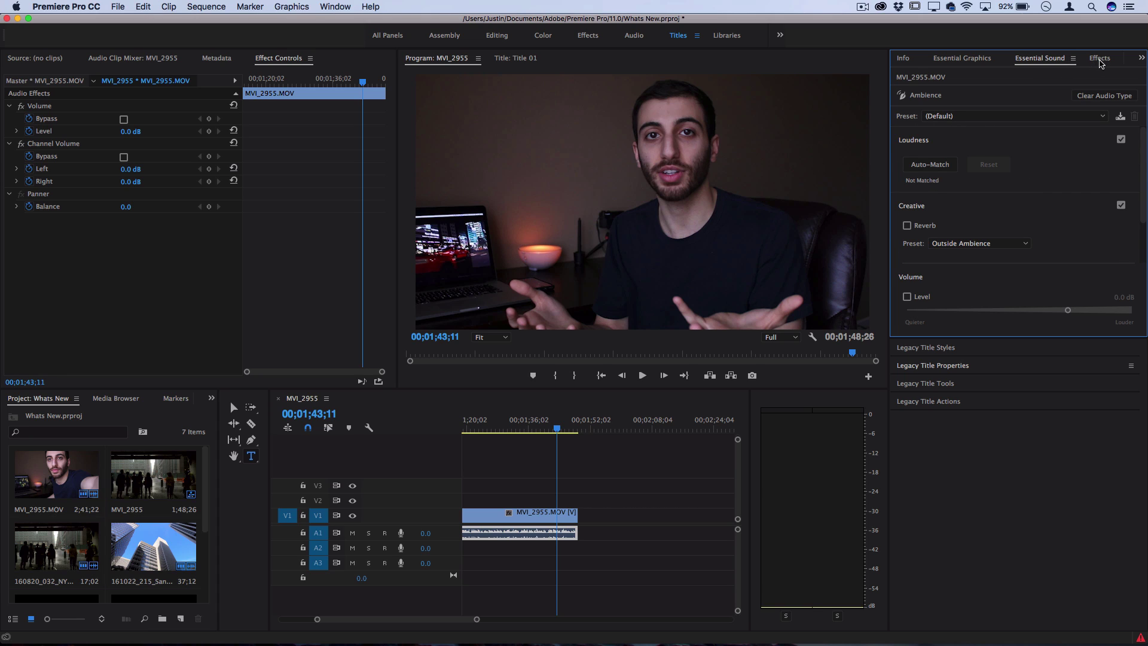
{"action": "left_click", "coordinate": [1099, 58]}
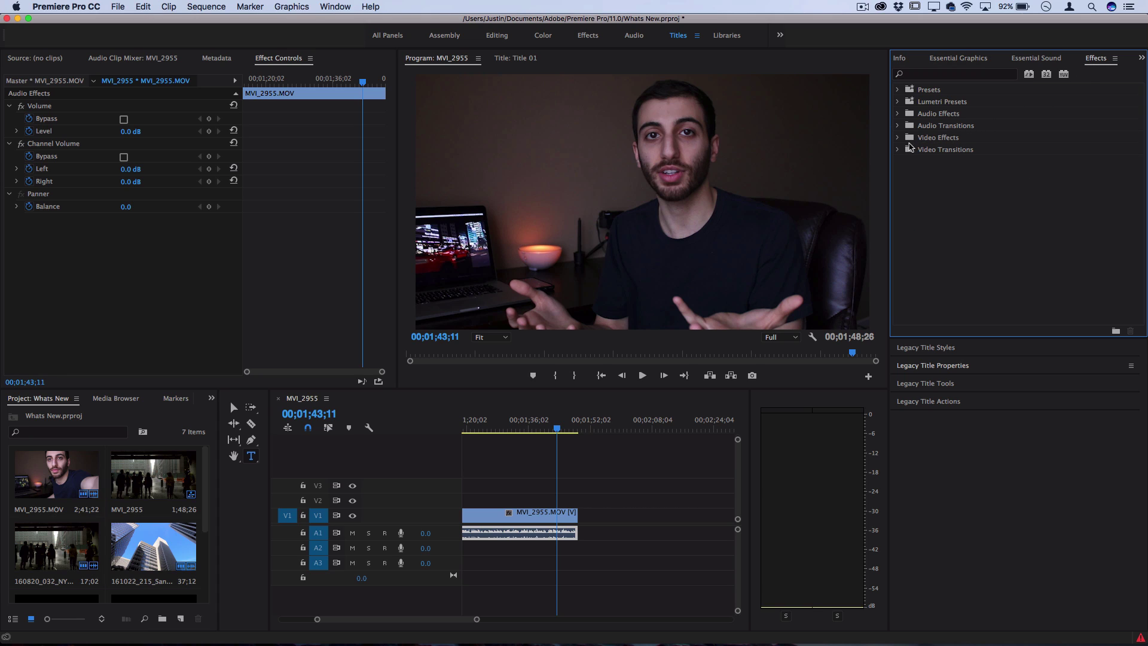
Step: Expand Audio Effects to list Highpass, Lowpass, Pitch Shifter and more, ending back in the Effects panel
{"action": "left_click", "coordinate": [897, 113]}
{"action": "scroll", "coordinate": [926, 197], "scroll_direction": "down", "scroll_amount": 6}
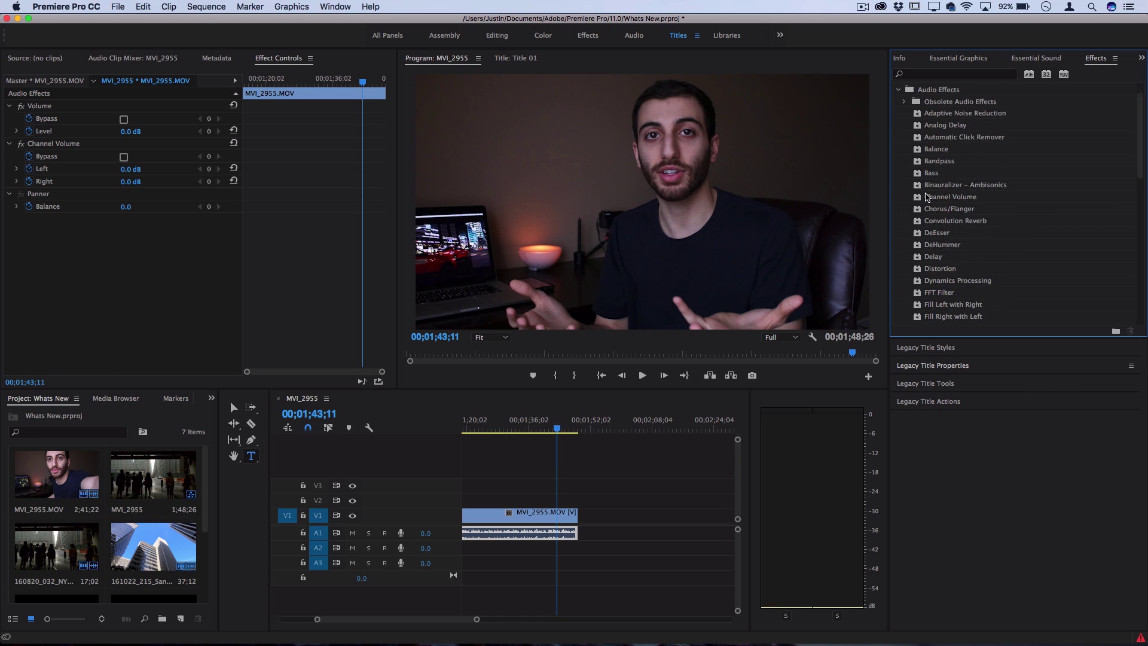
{"action": "scroll", "coordinate": [932, 239], "scroll_direction": "down", "scroll_amount": 3}
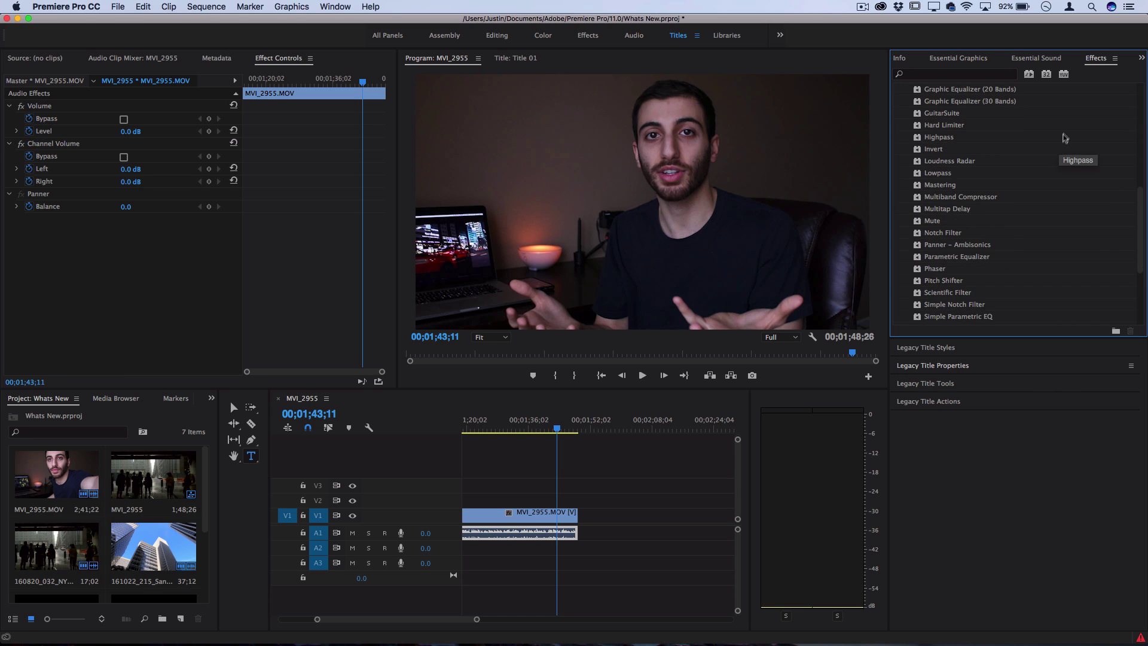
{"action": "left_click", "coordinate": [968, 61]}
{"action": "left_click", "coordinate": [1035, 59]}
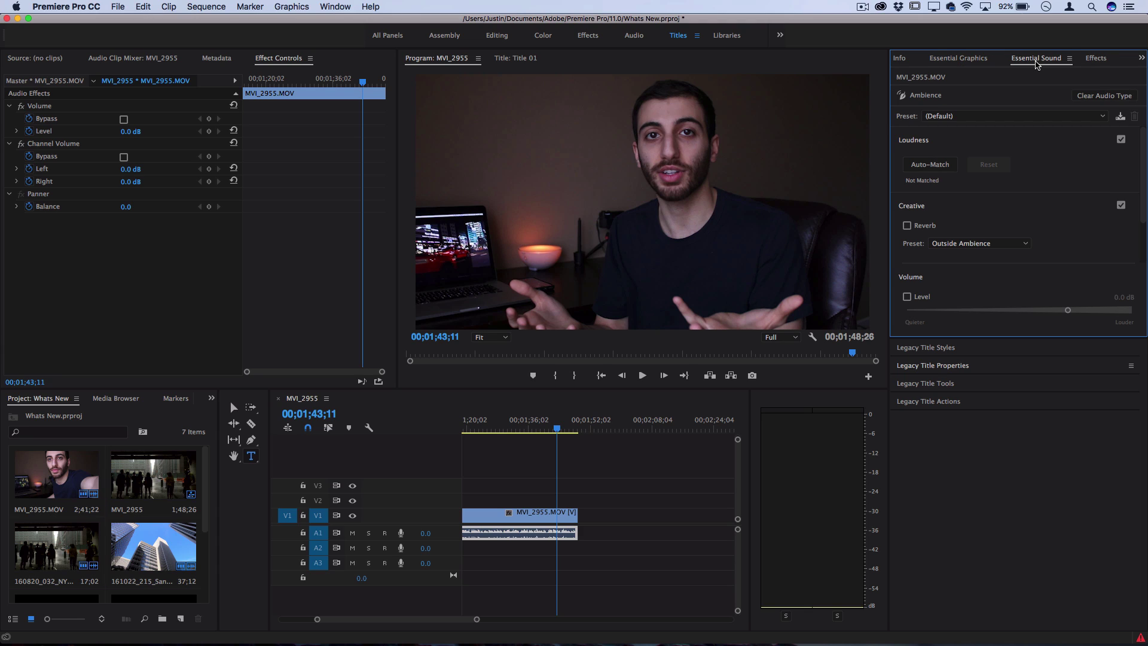
{"action": "left_click", "coordinate": [957, 60]}
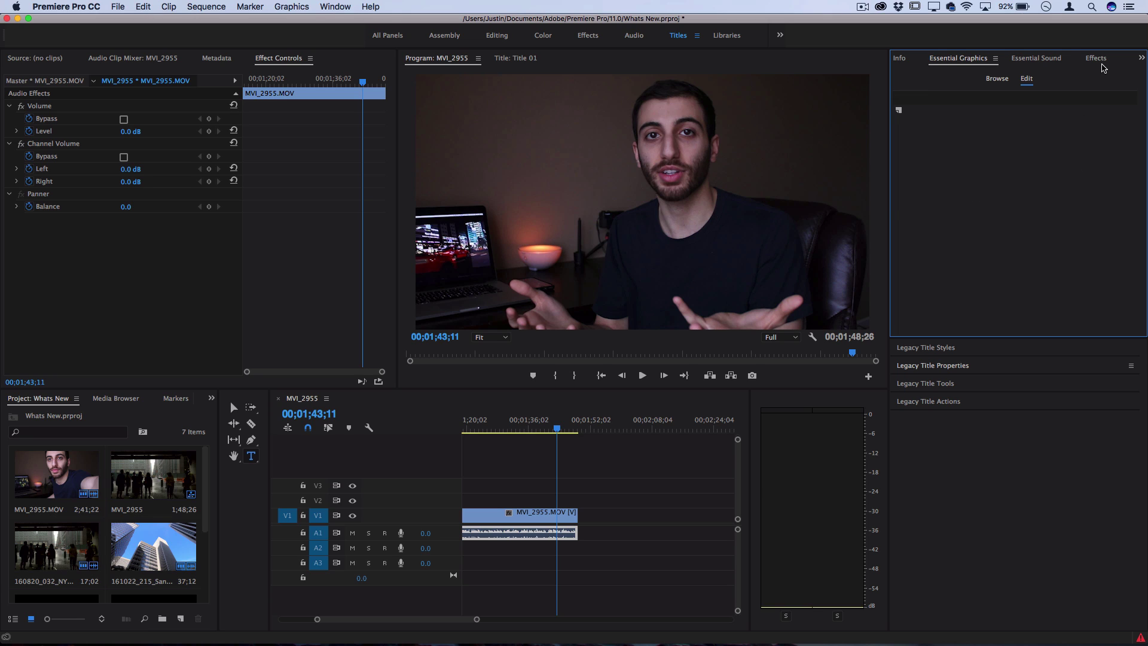
{"action": "left_click", "coordinate": [1098, 60]}
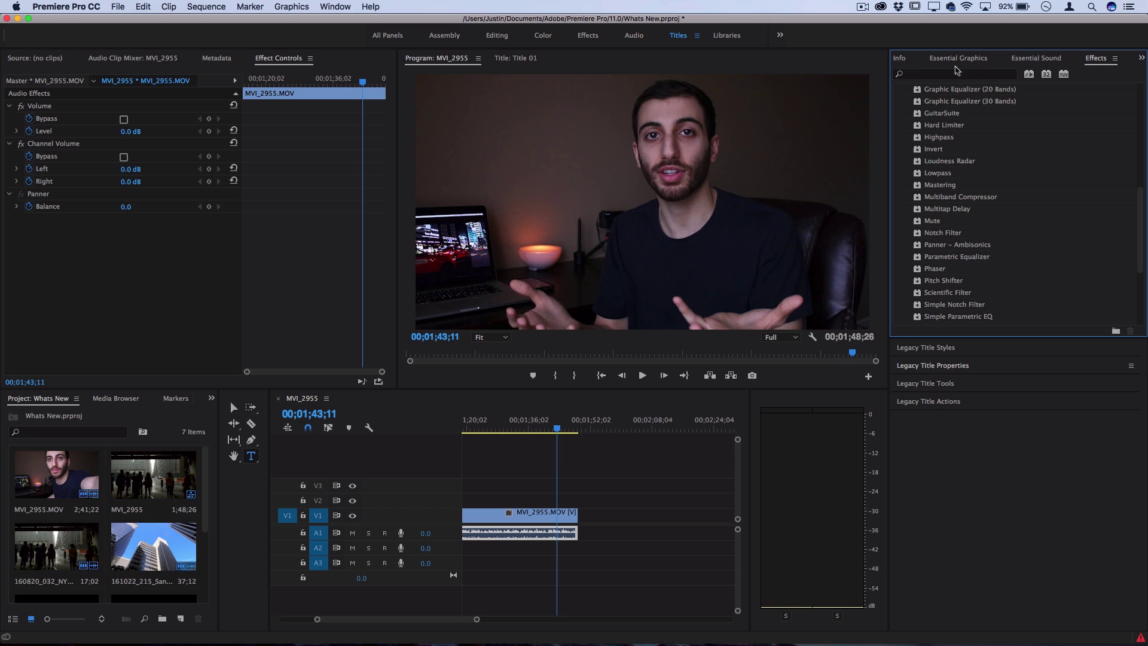
Step: Create a 1920×1080 legacy title named Title 02 via File > New > Legacy Title
{"action": "left_click", "coordinate": [956, 59]}
{"action": "left_click", "coordinate": [118, 7]}
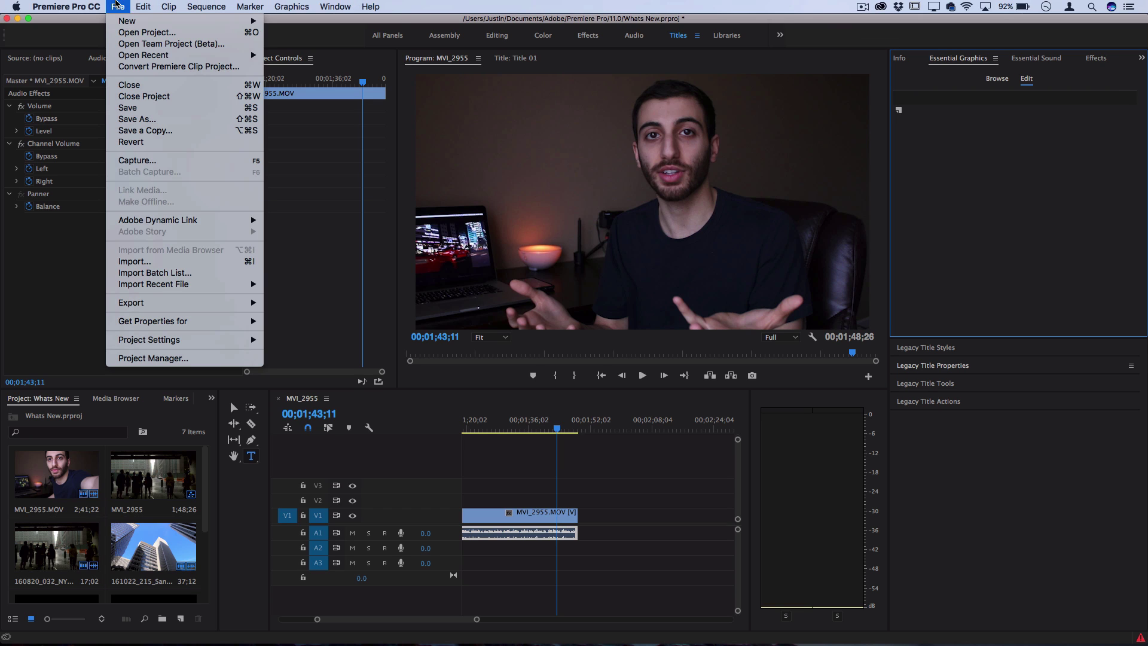
{"action": "mouse_move", "coordinate": [129, 21]}
{"action": "left_click", "coordinate": [342, 121]}
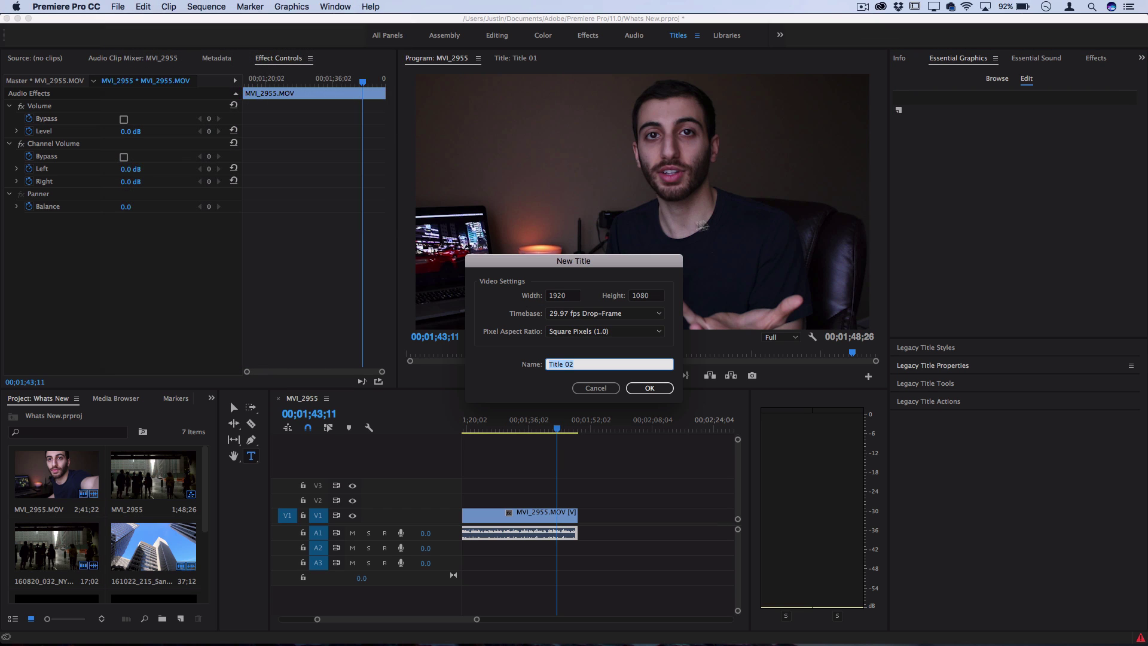
{"action": "left_click", "coordinate": [648, 389]}
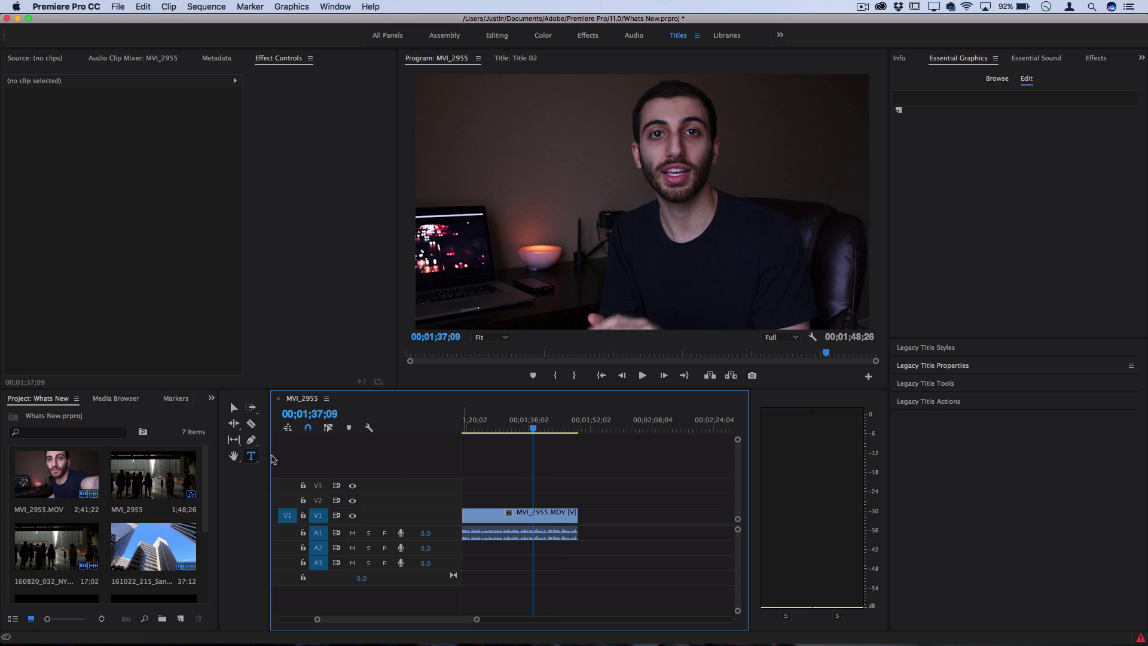
Step: With the horizontal Type Tool, start an empty text layer at the upper-left of the Program Monitor
{"action": "left_click", "coordinate": [251, 455]}
{"action": "left_click", "coordinate": [295, 456]}
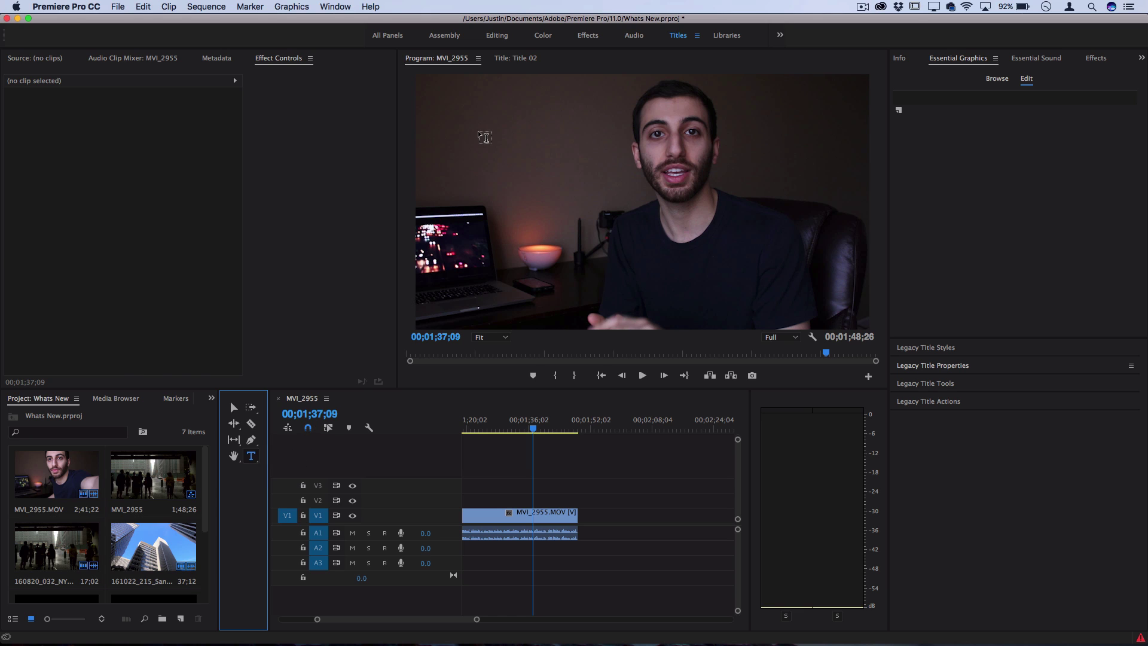
{"action": "left_click", "coordinate": [483, 135]}
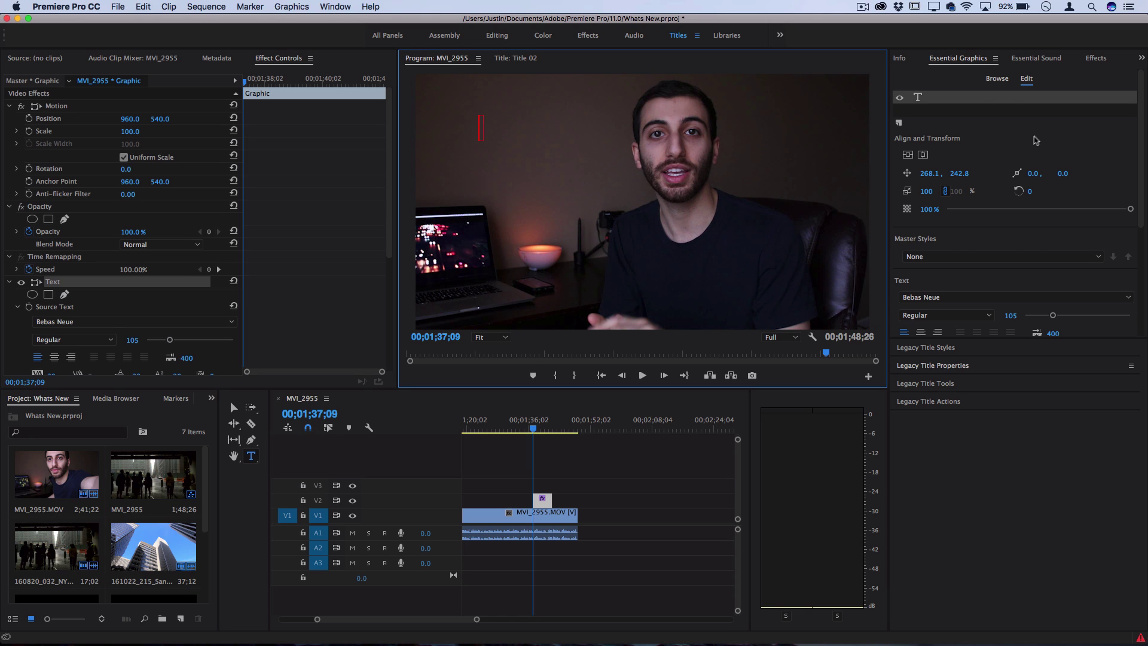